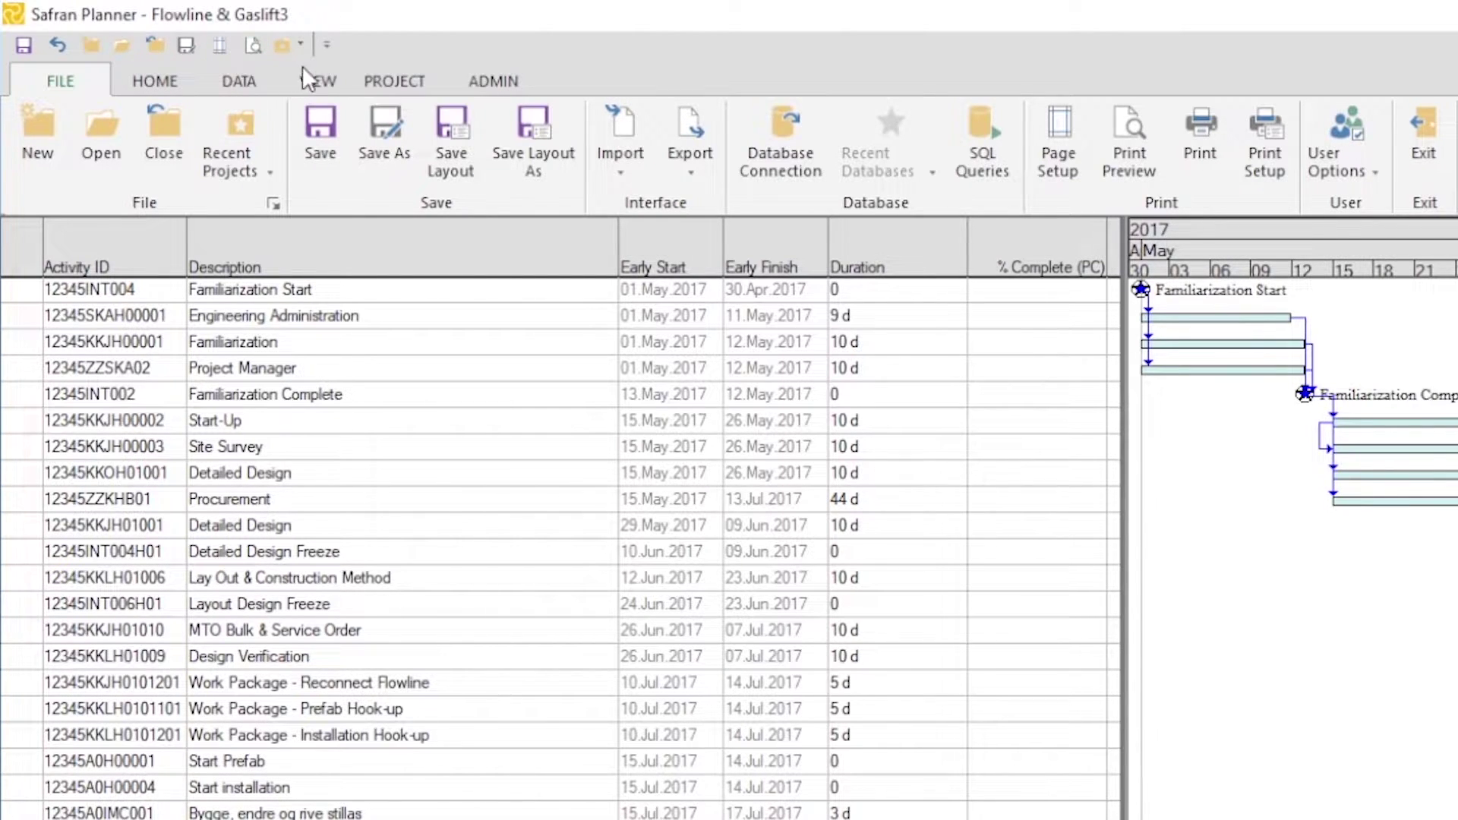
# - Open the Customize Quick Access Toolbar list with the Flowline & Gaslift3 project open
pyautogui.click(329, 41)
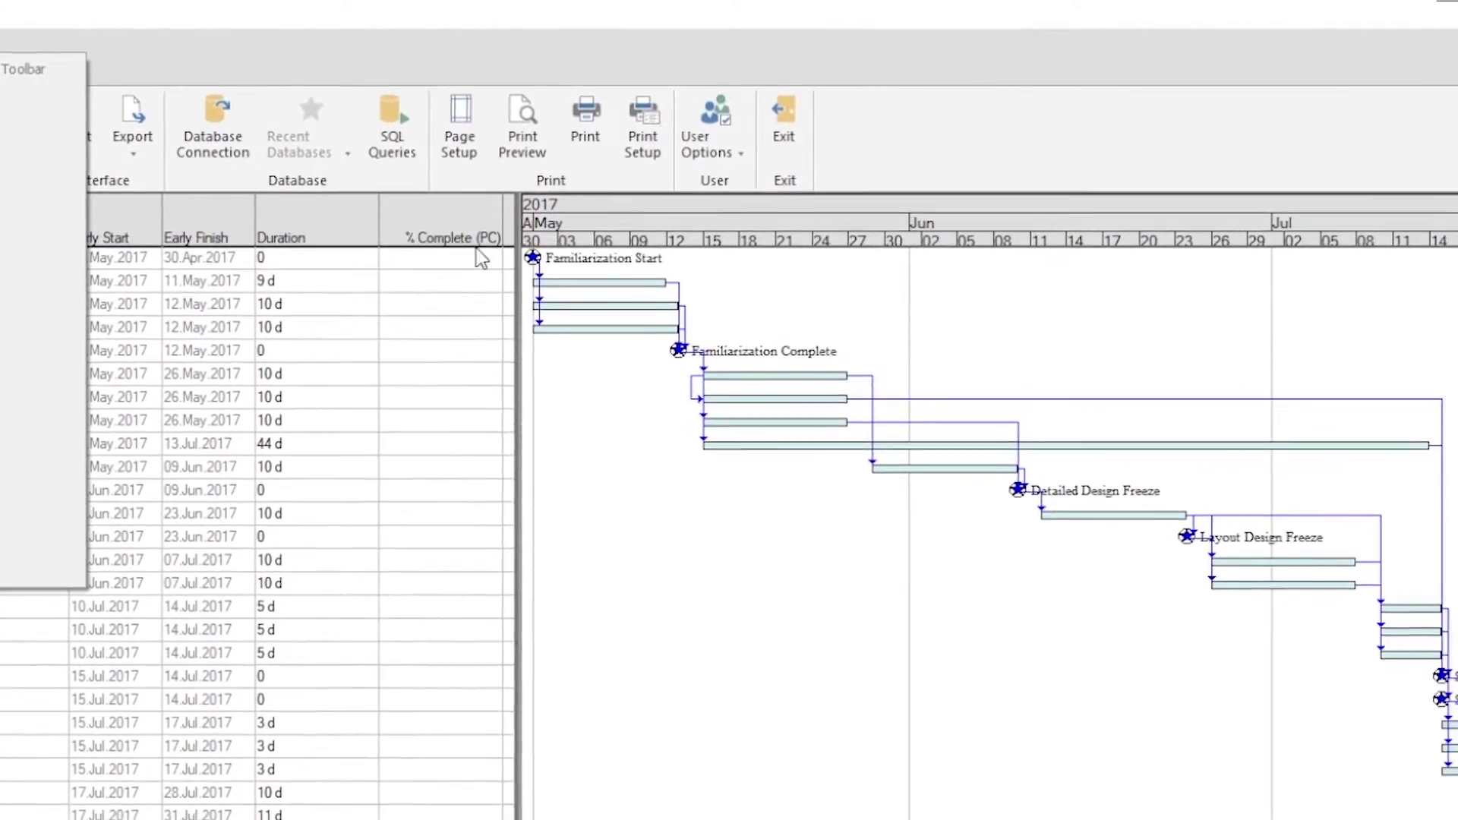
pyautogui.click(481, 259)
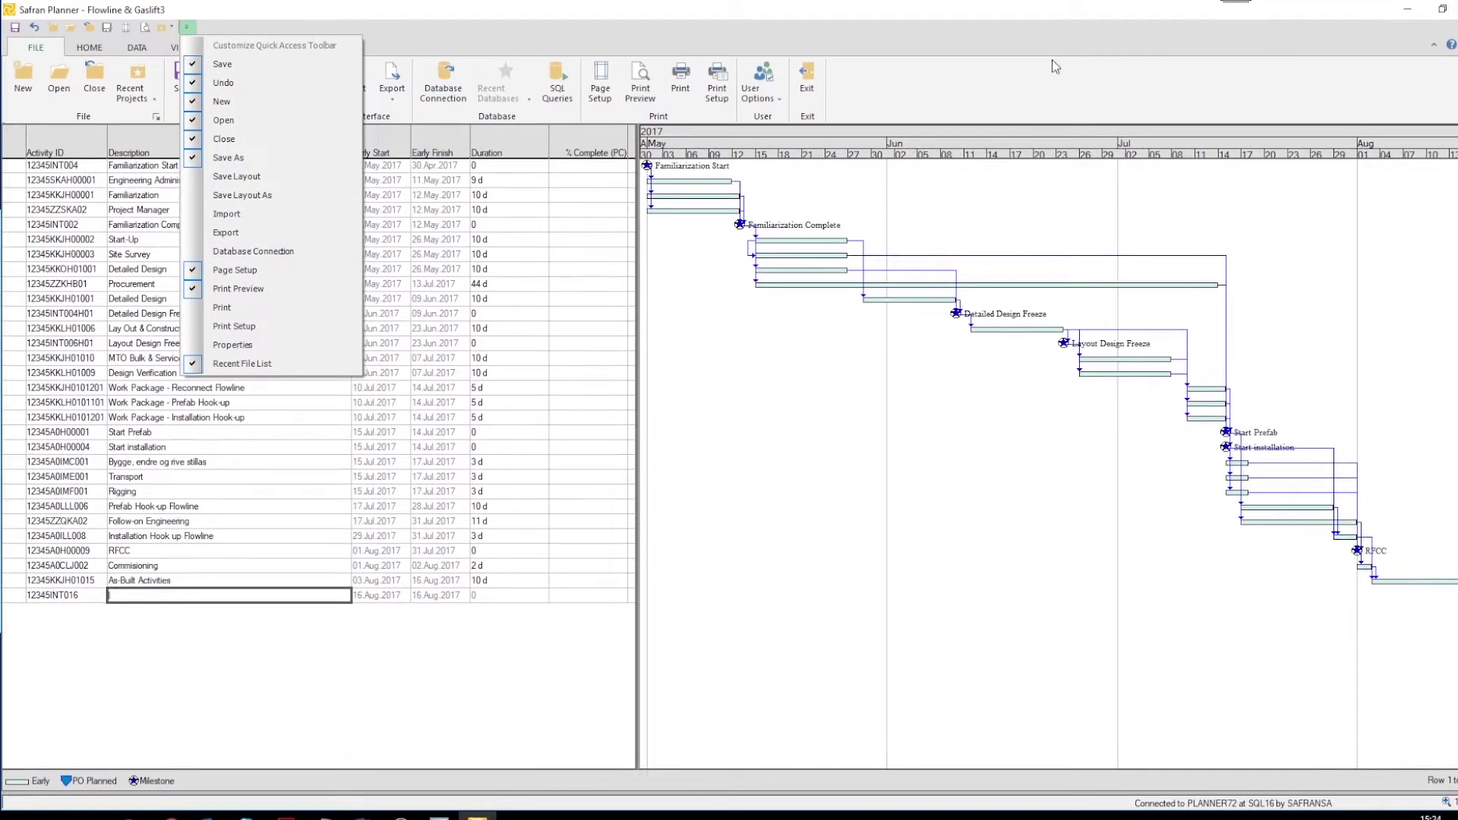
pyautogui.click(1050, 59)
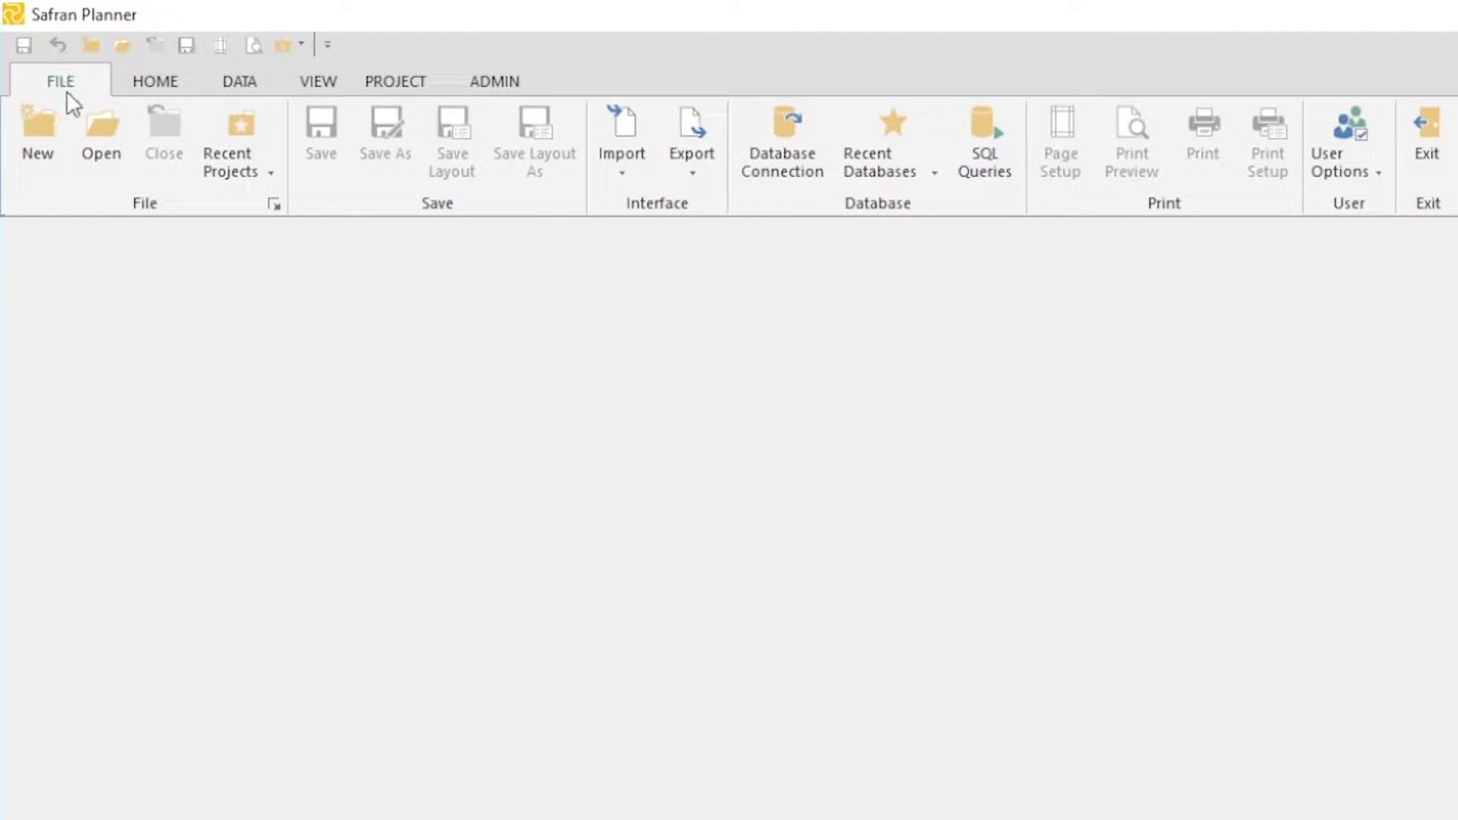
# - Start a new empty project, showing File Properties with the default name Plan3
pyautogui.click(38, 126)
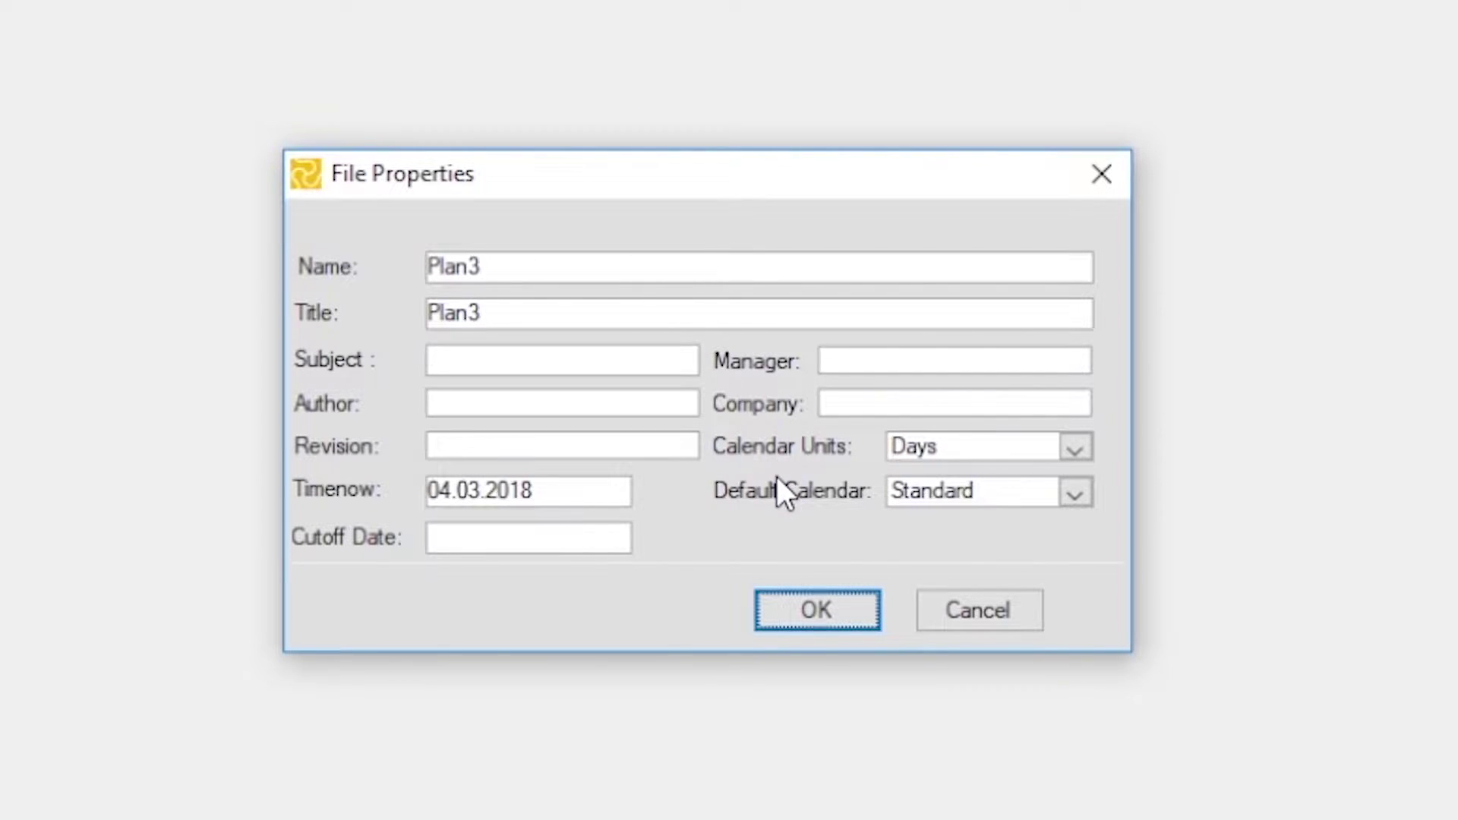
# - Replace the default name Plan3 with 'office relocation' in File Properties and confirm
pyautogui.click(455, 258)
pyautogui.moveTo(513, 279); pyautogui.dragTo(371, 261)
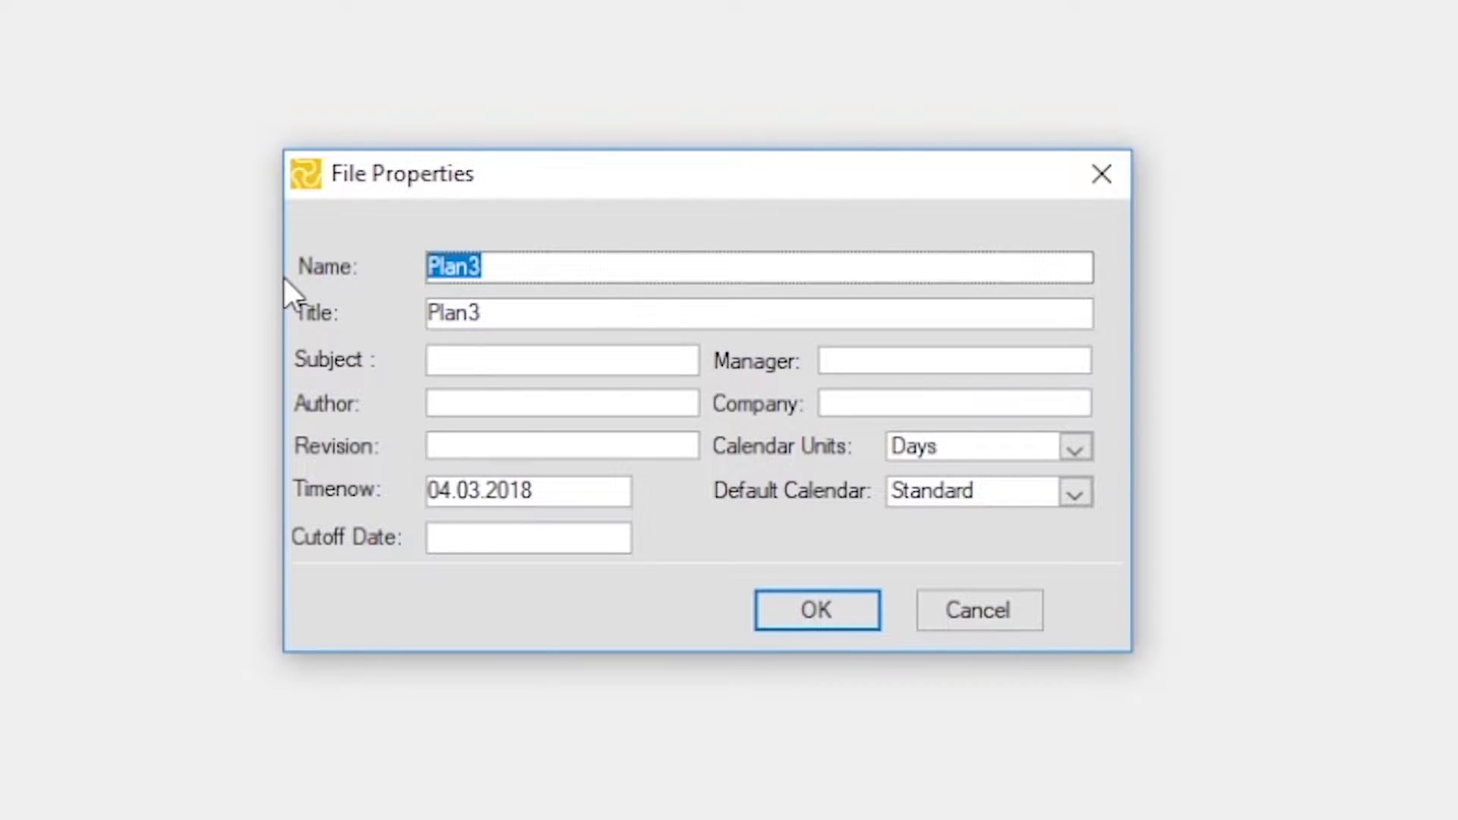
pyautogui.write('office re')
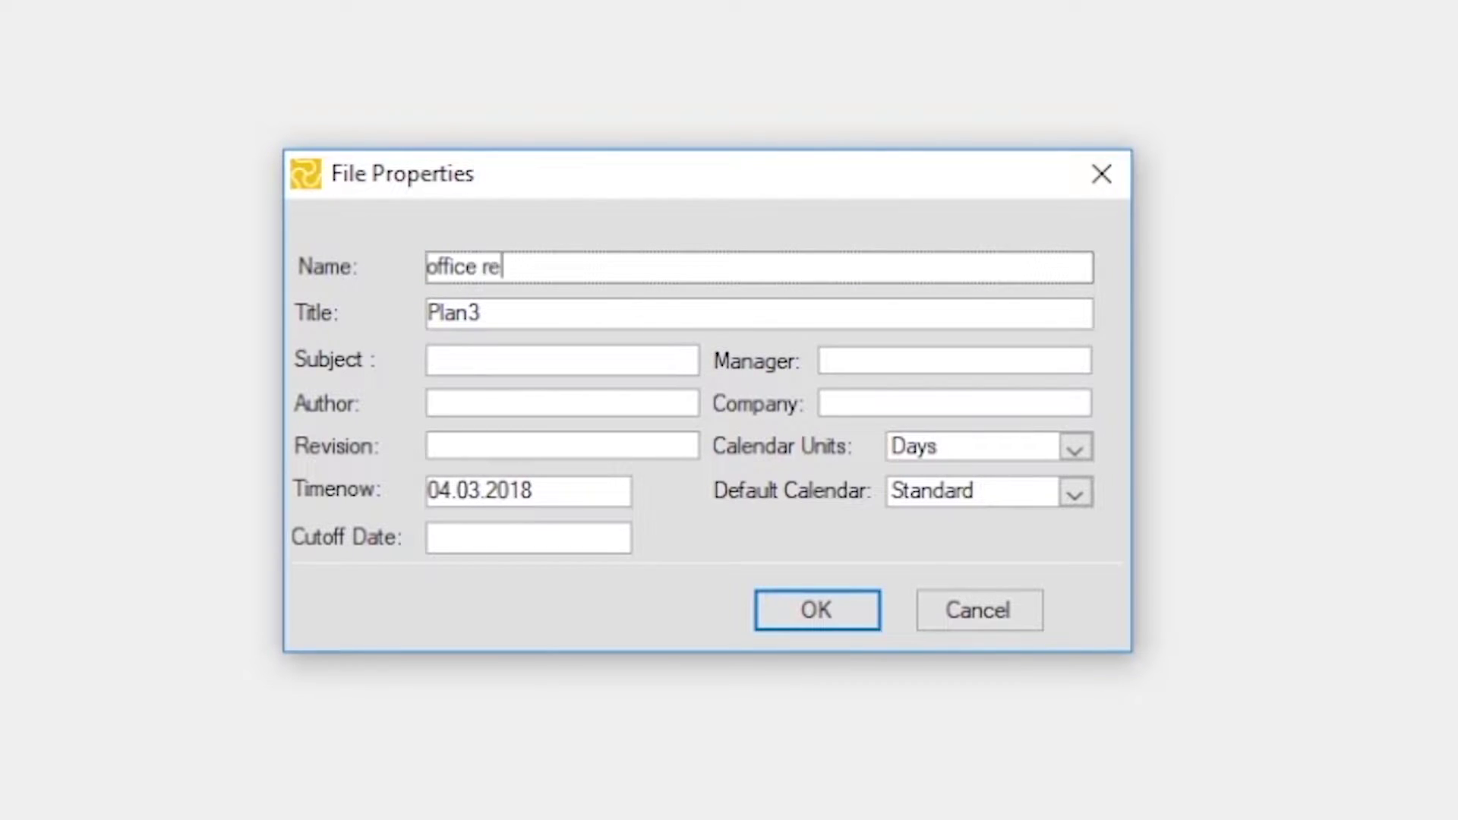
pyautogui.write('location')
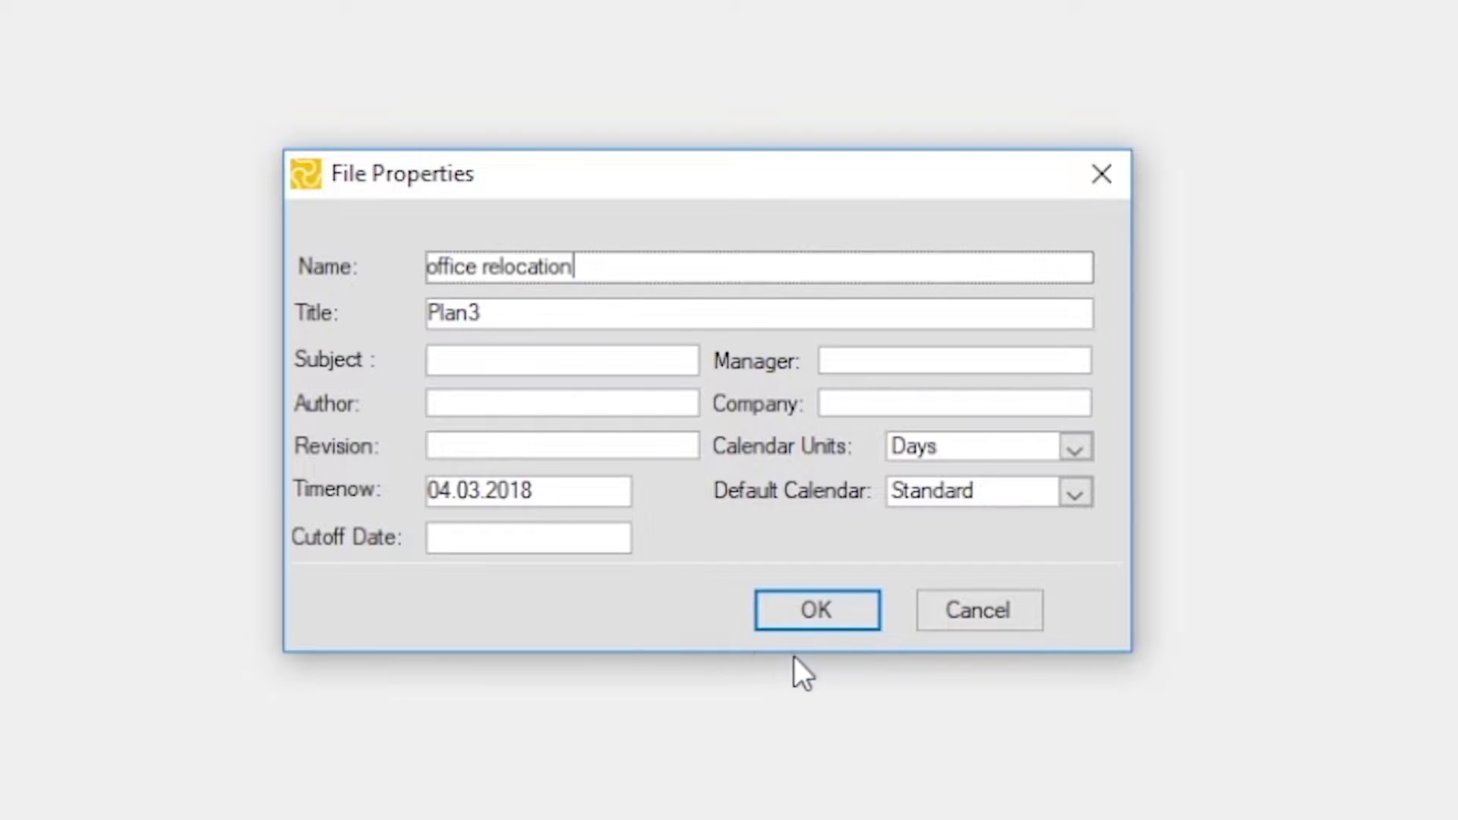
pyautogui.click(822, 615)
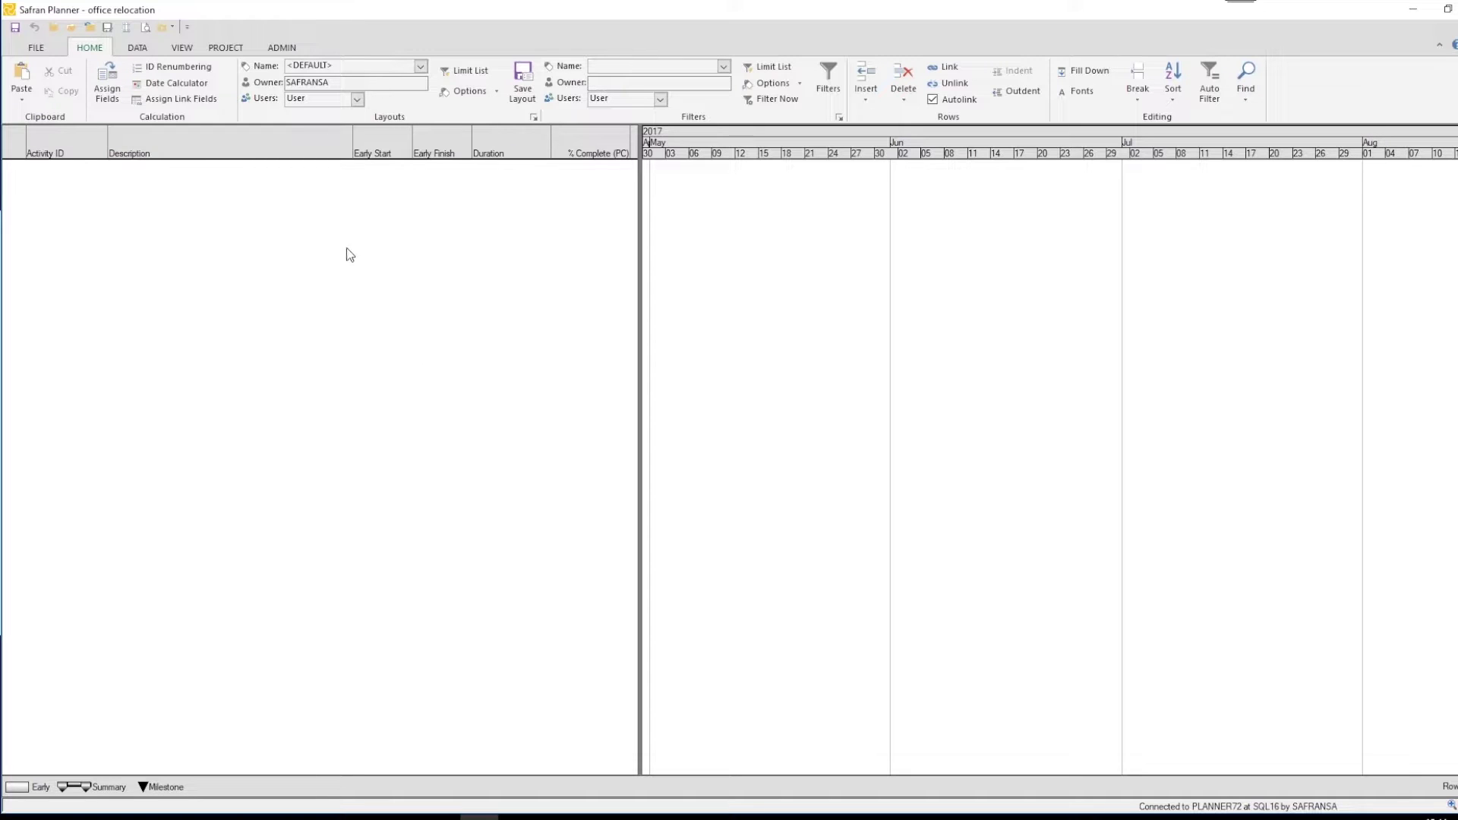
# - Turn on the Activity details pane beneath the empty office relocation plan
pyautogui.click(182, 47)
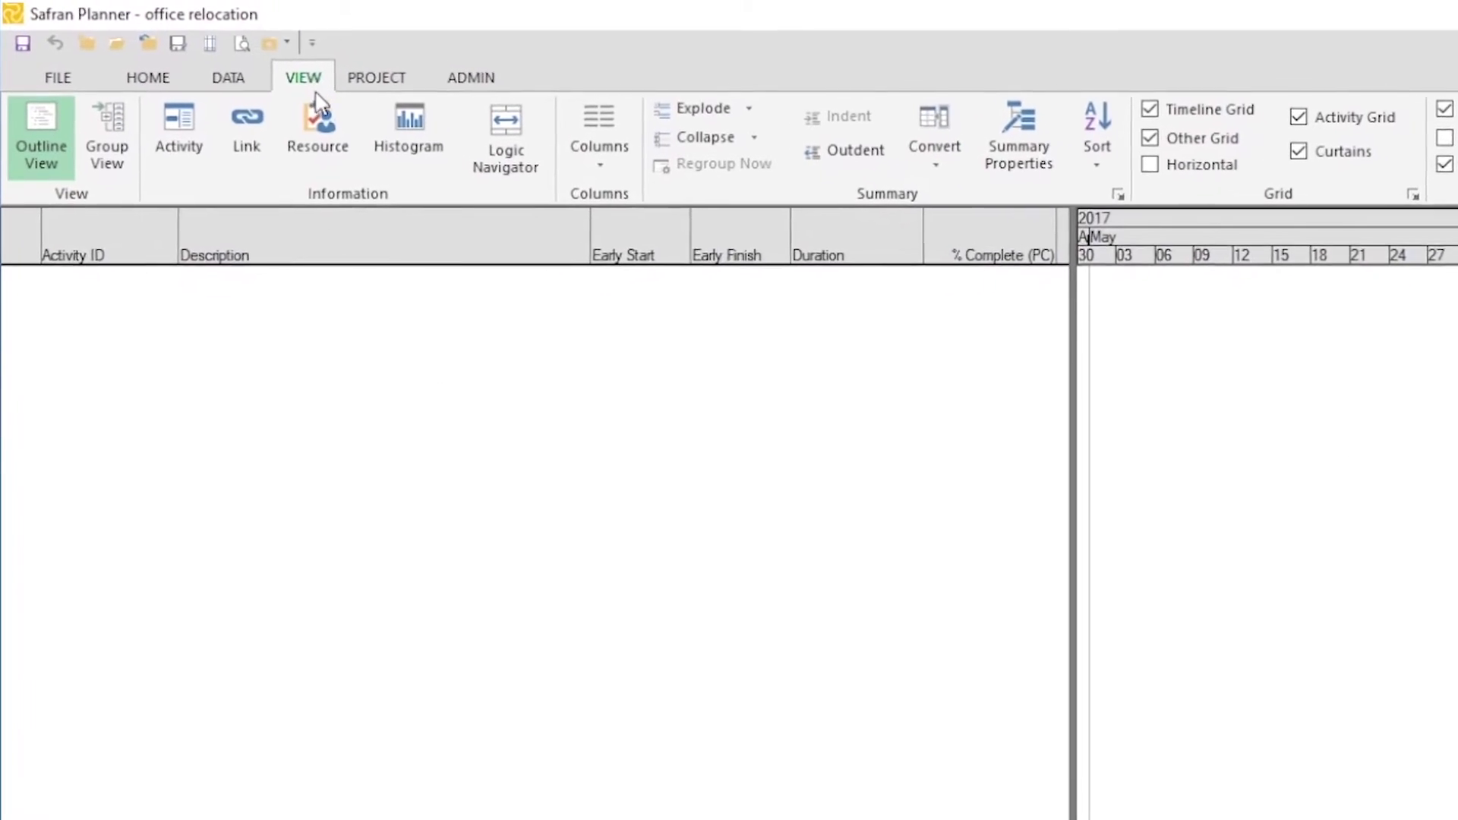
pyautogui.click(184, 138)
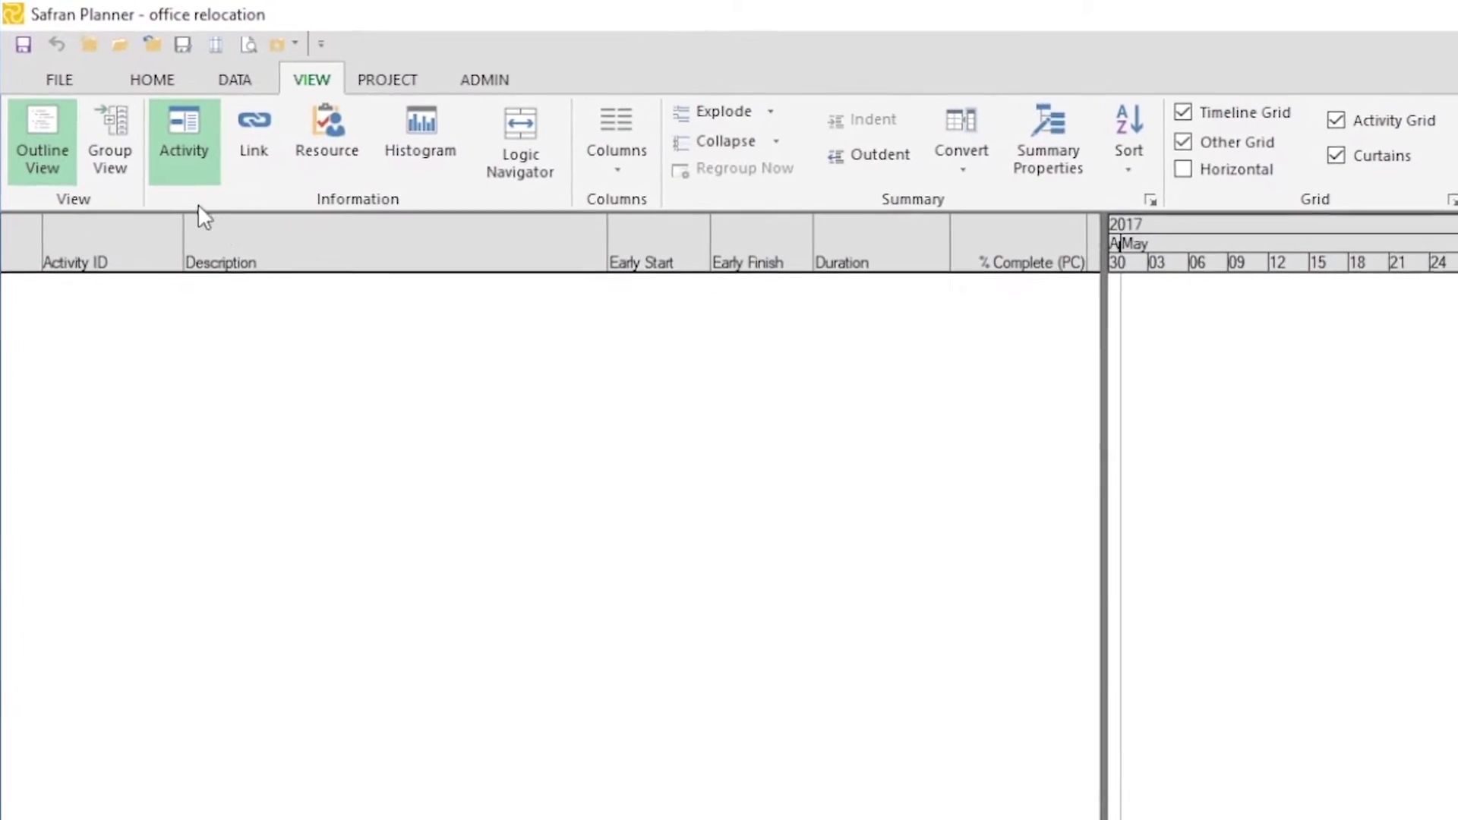
# - Save the project to a file named 'Office Relocation'
pyautogui.click(63, 76)
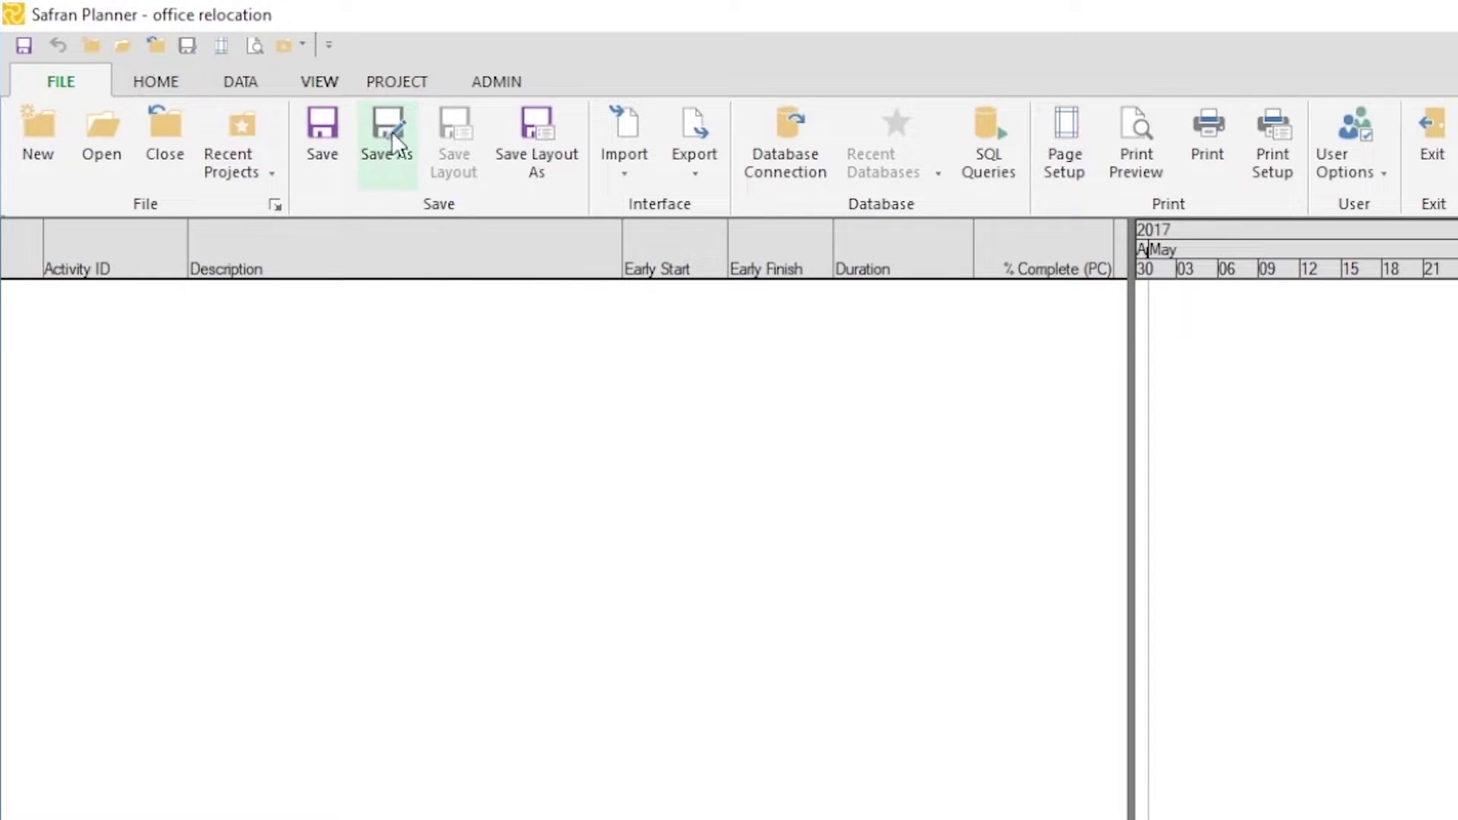
pyautogui.click(401, 147)
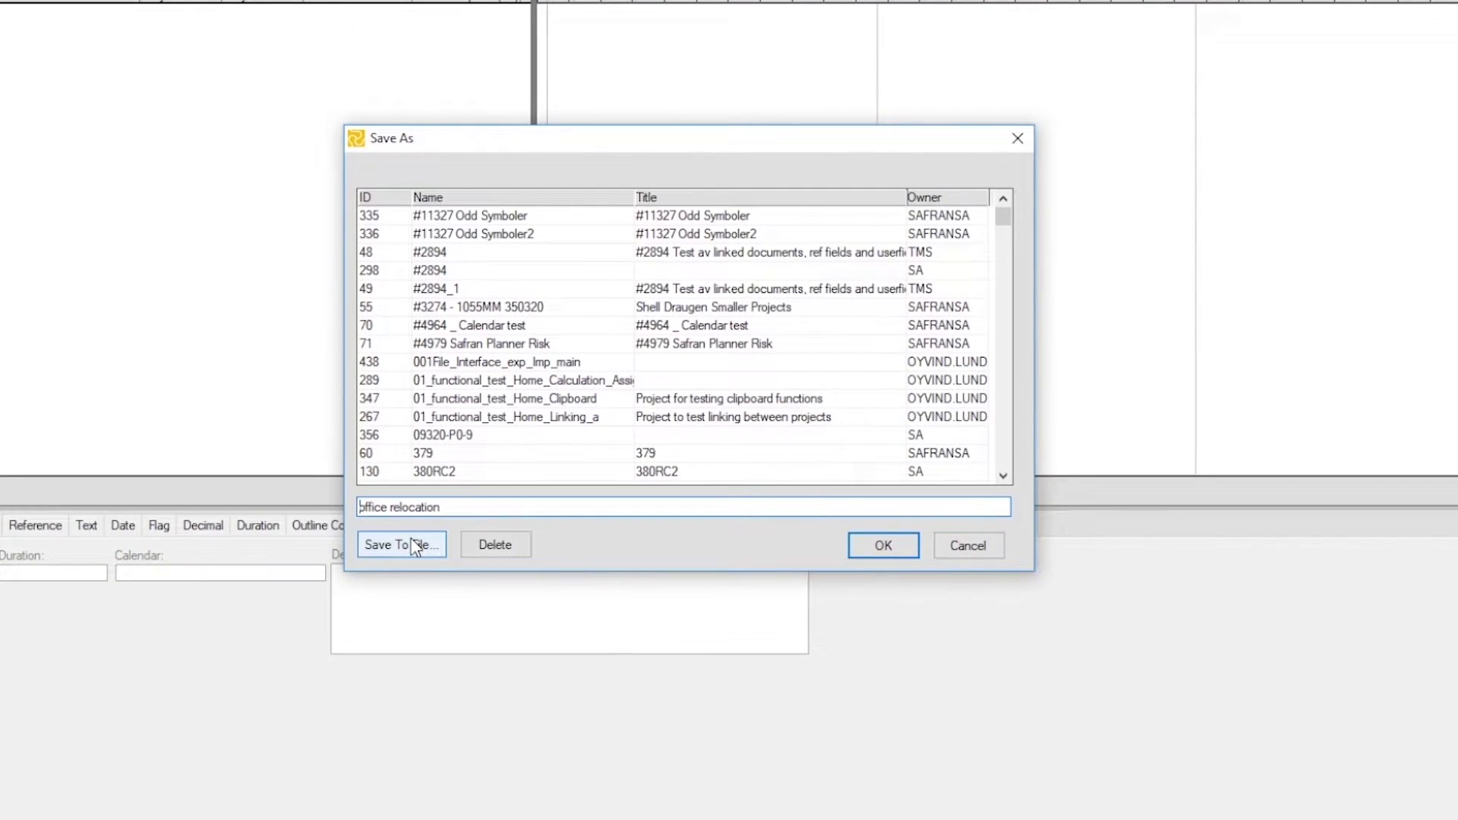
pyautogui.click(463, 584)
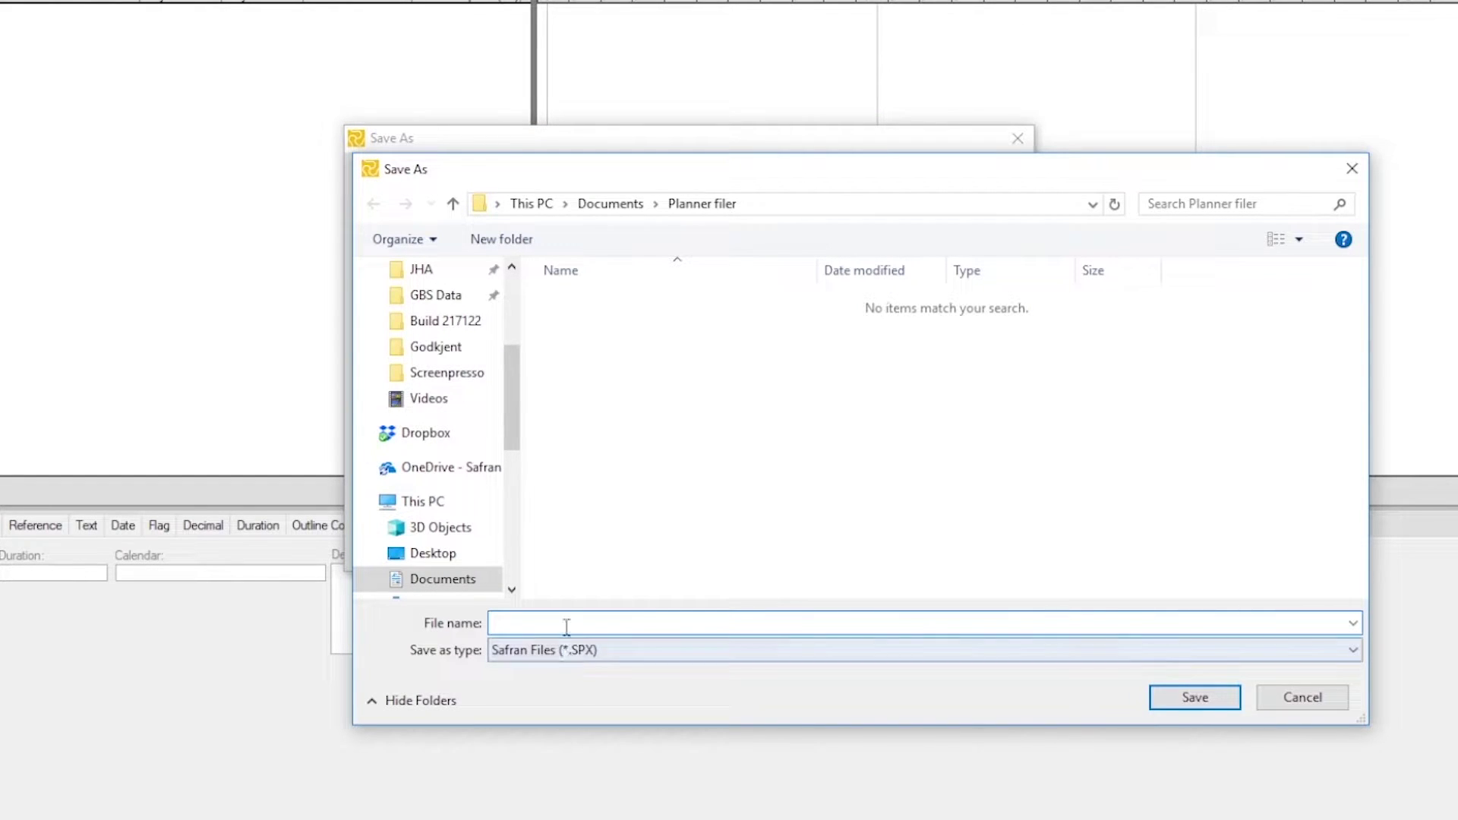
pyautogui.write('O')
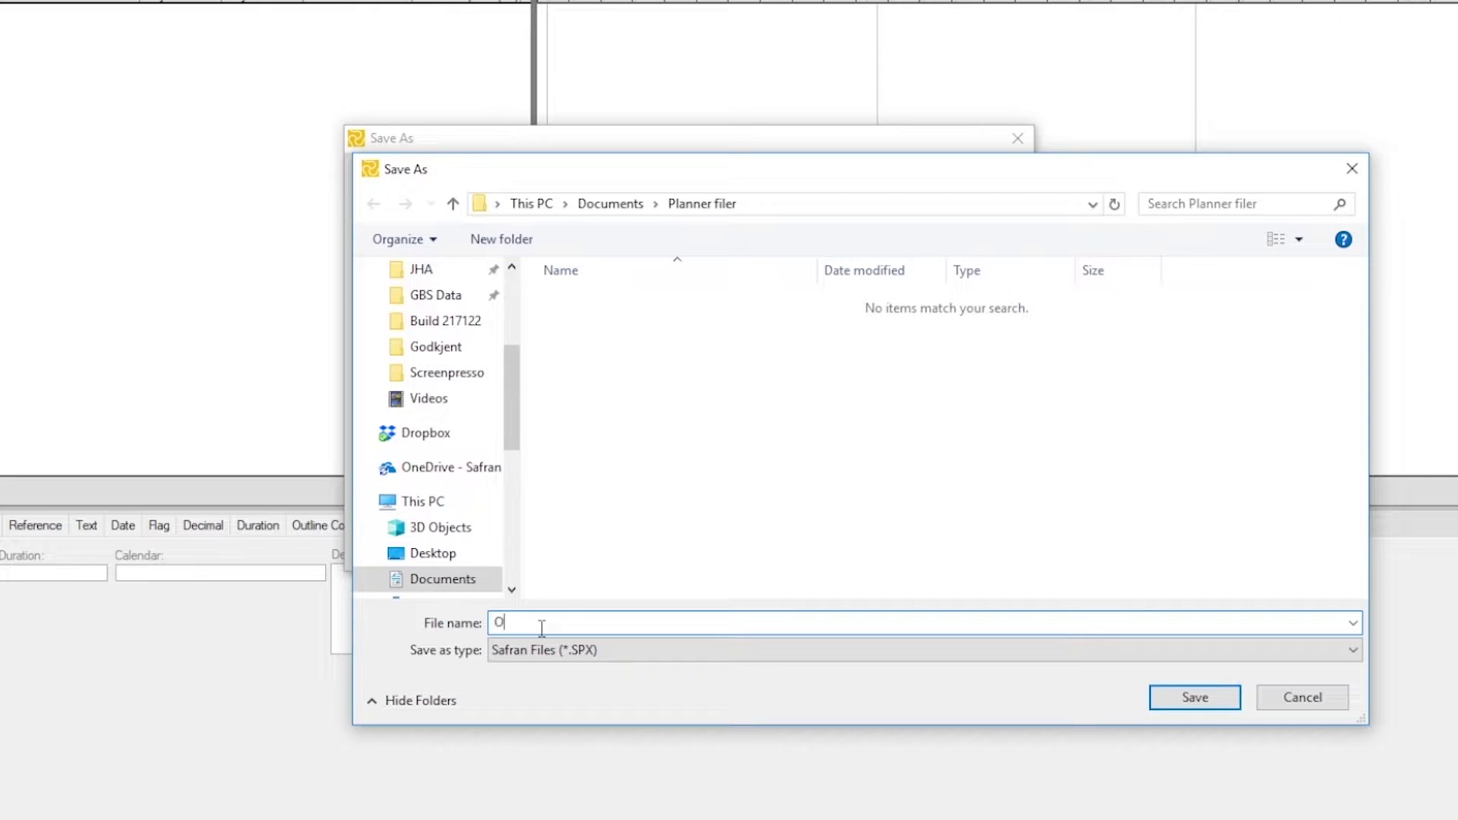
pyautogui.write('ffice Relocation')
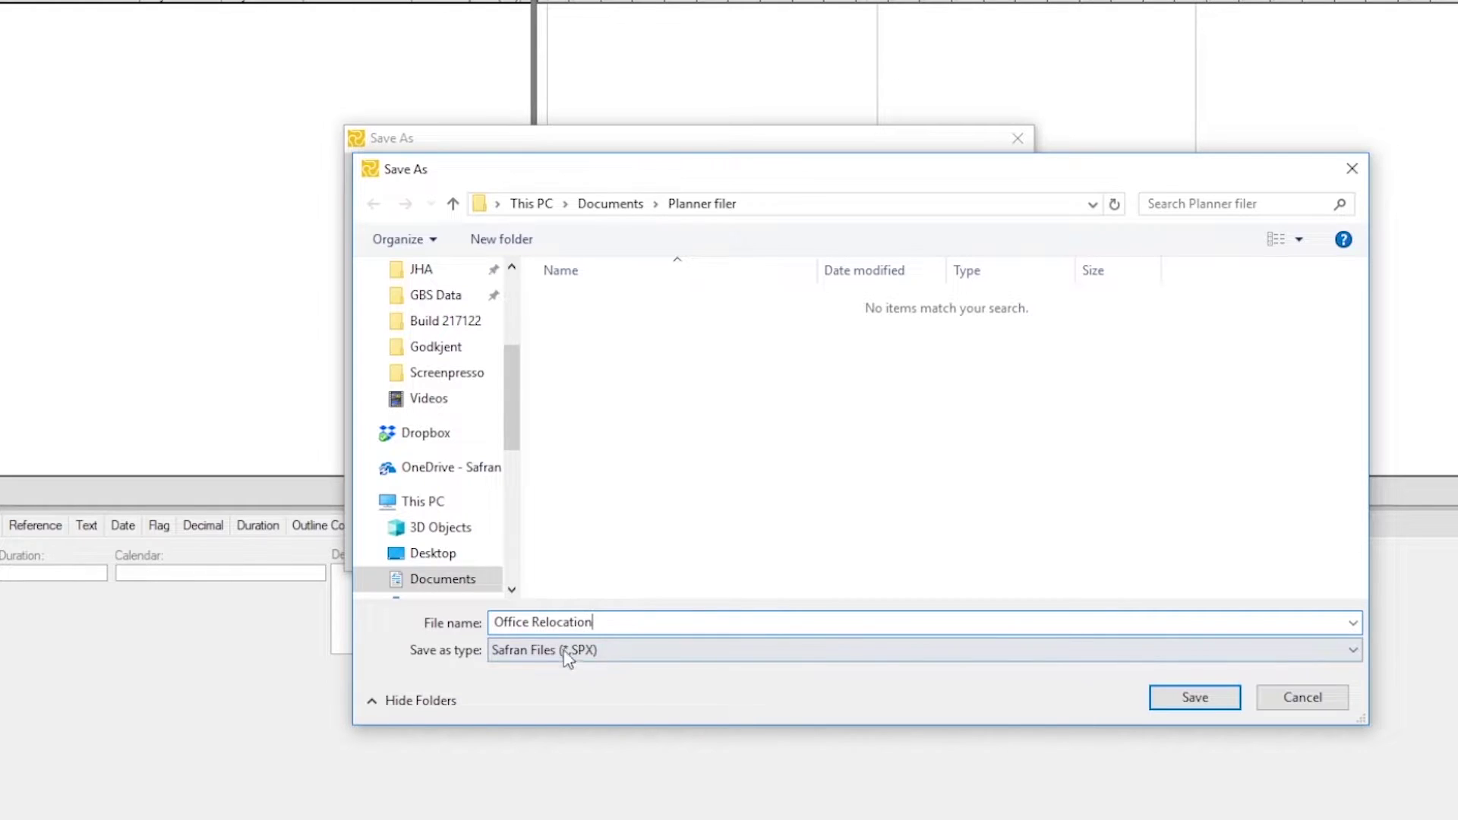
pyautogui.click(1187, 699)
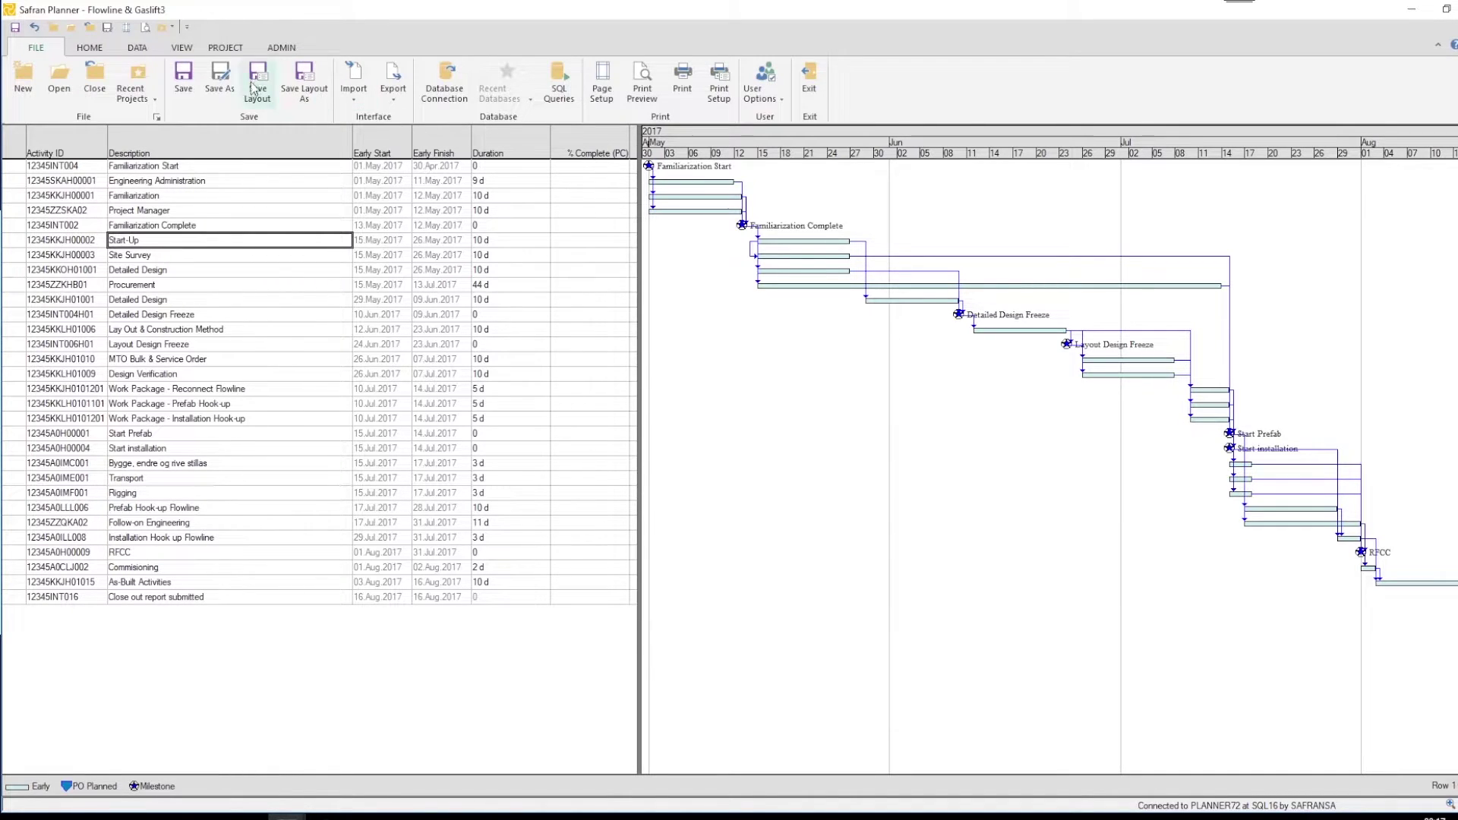
# - Add a new activity at the end of the Flowline & Gaslift3 schedule
pyautogui.click(76, 49)
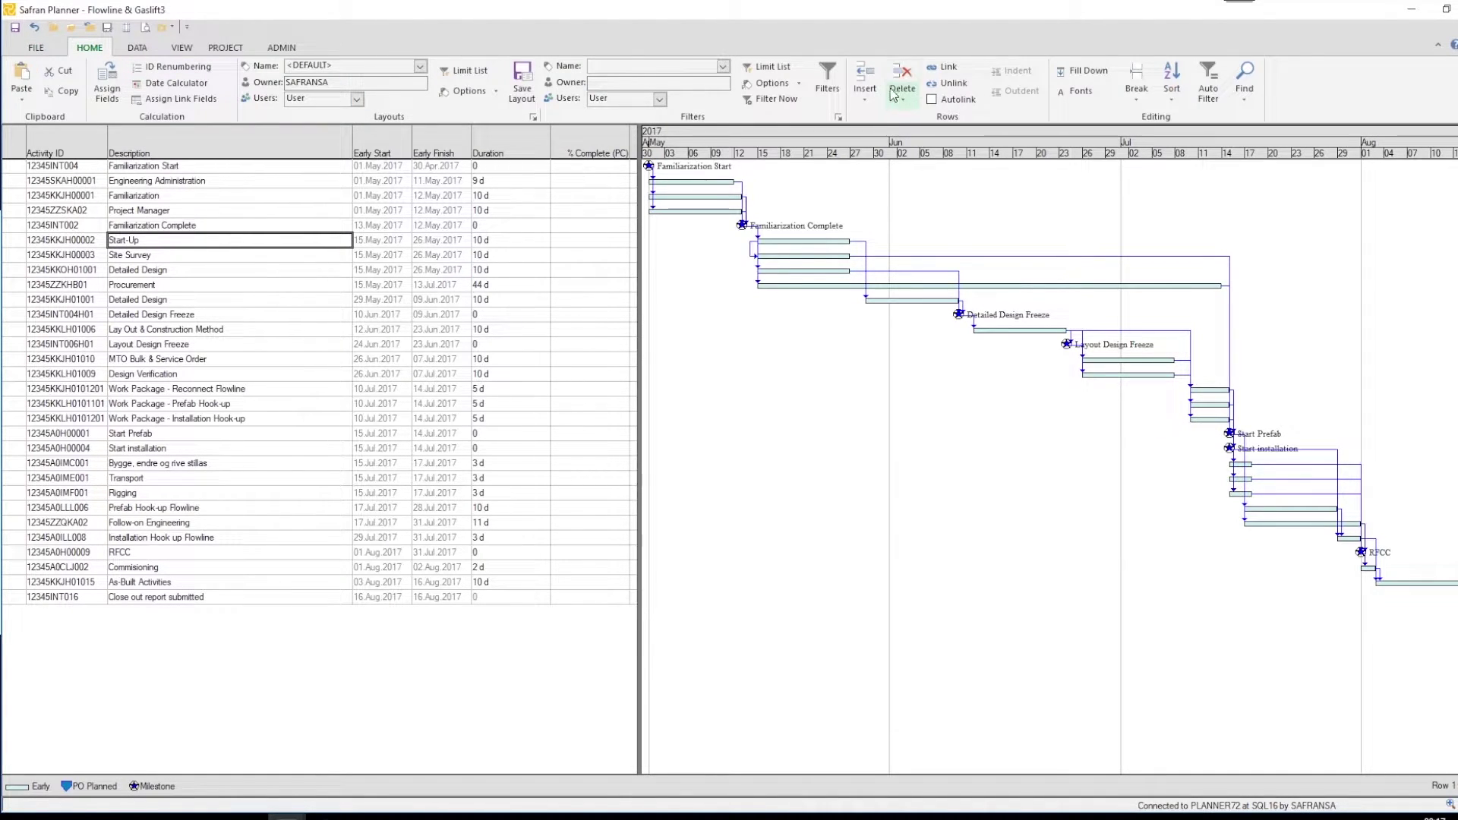
pyautogui.click(865, 99)
pyautogui.click(881, 139)
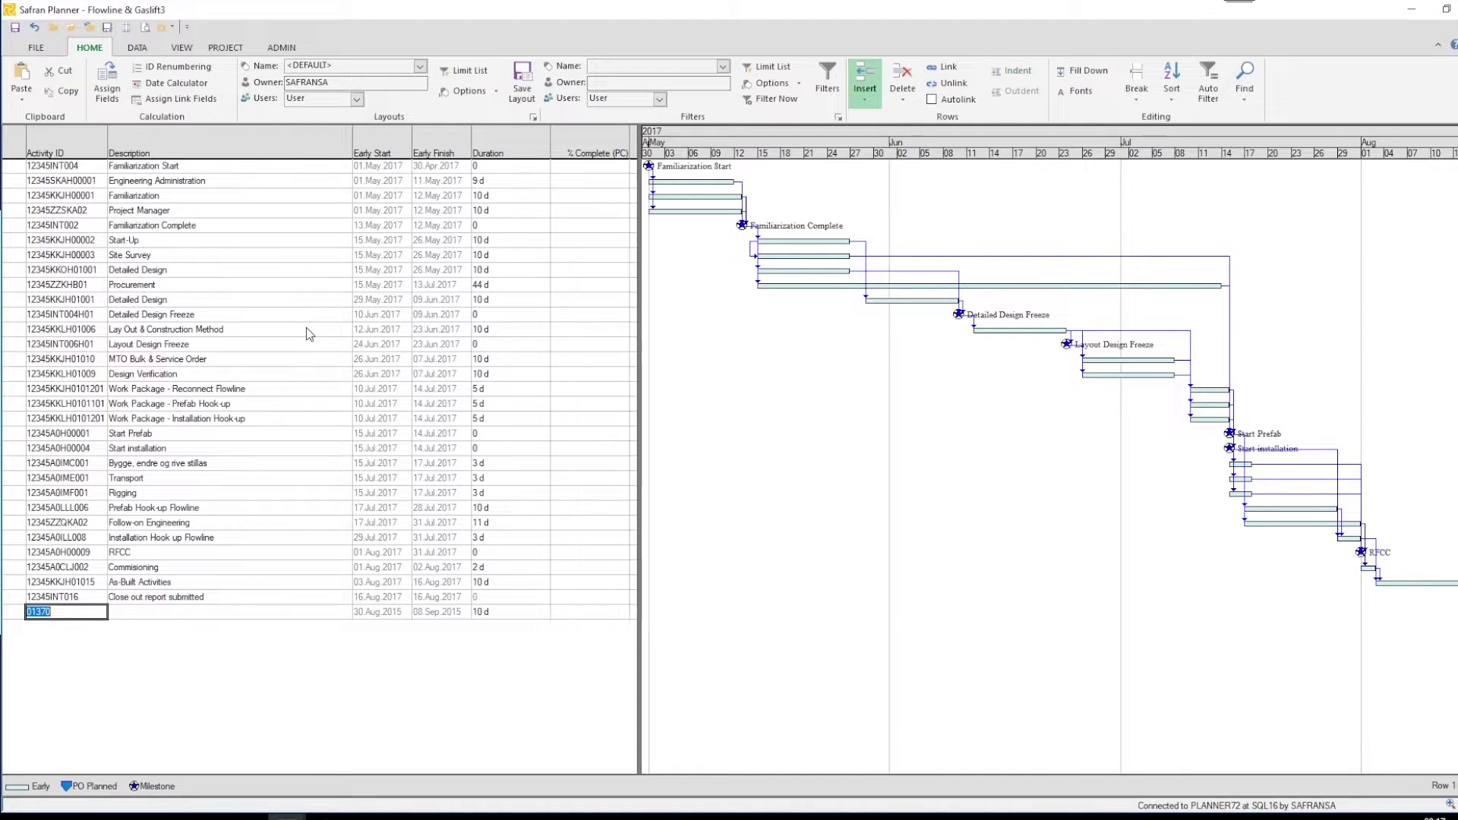
# - Insert a blank activity above Detailed Design Freeze
pyautogui.click(14, 314)
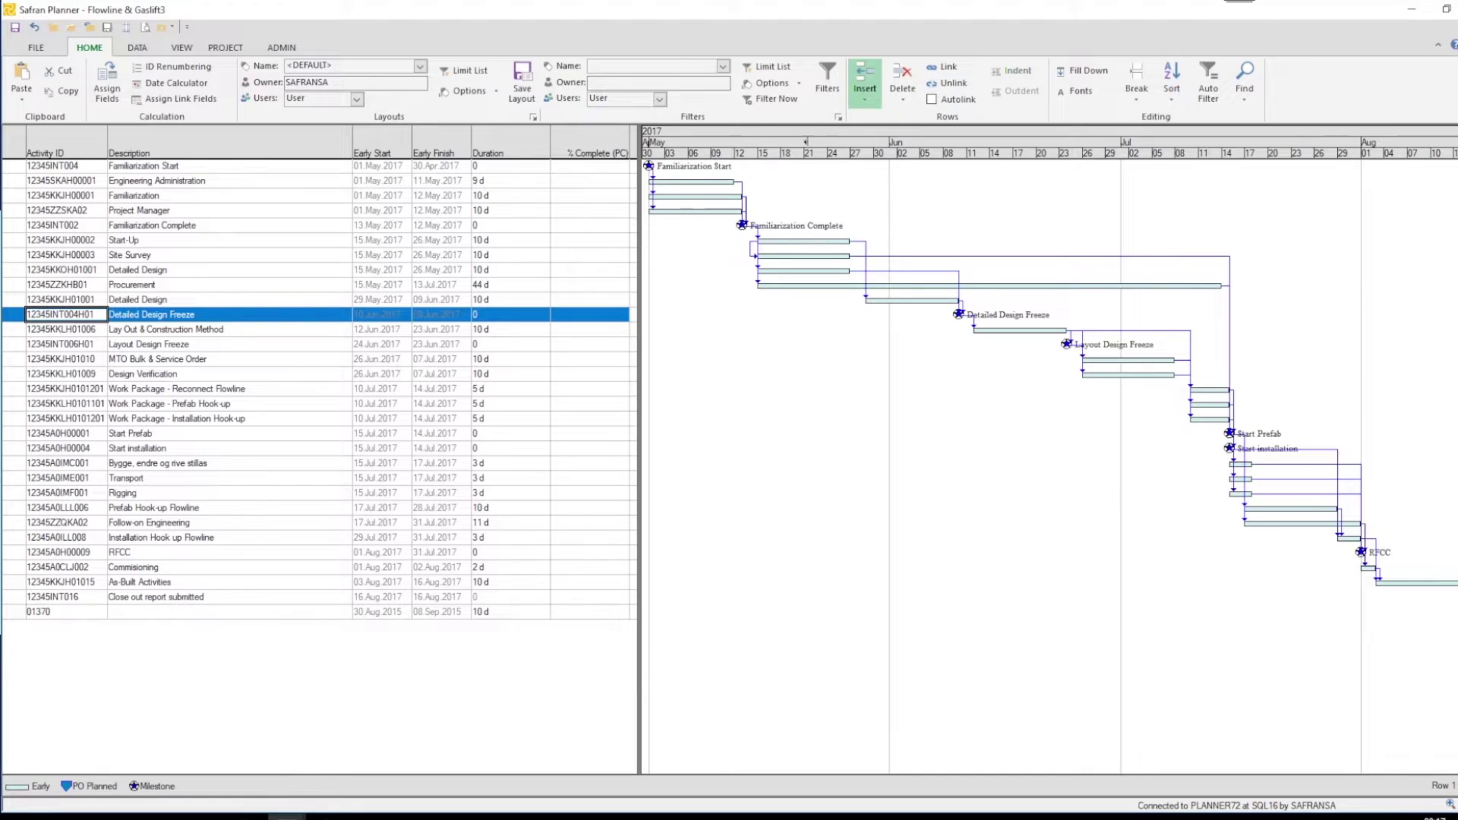
pyautogui.click(871, 104)
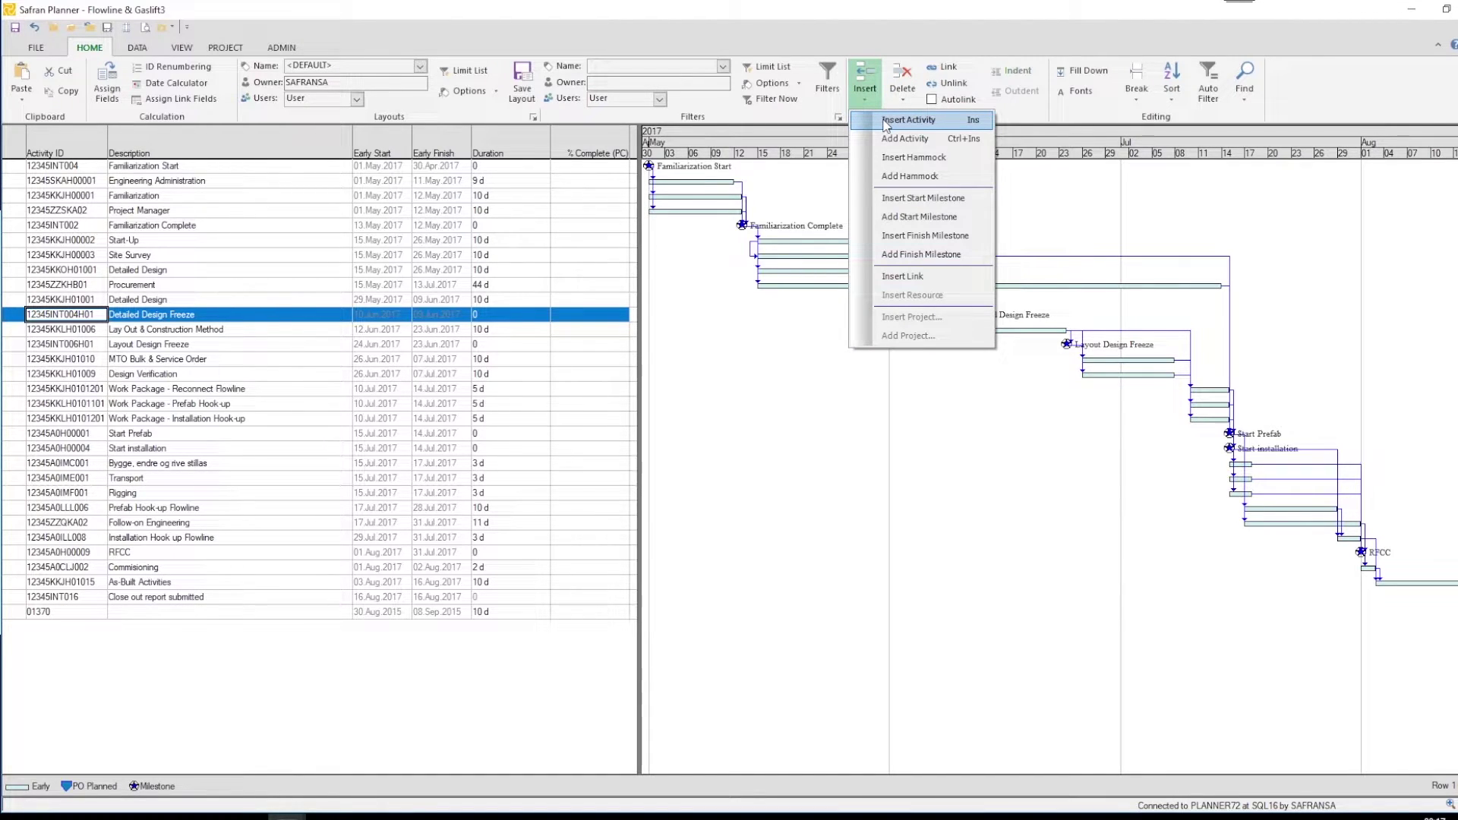
pyautogui.click(908, 120)
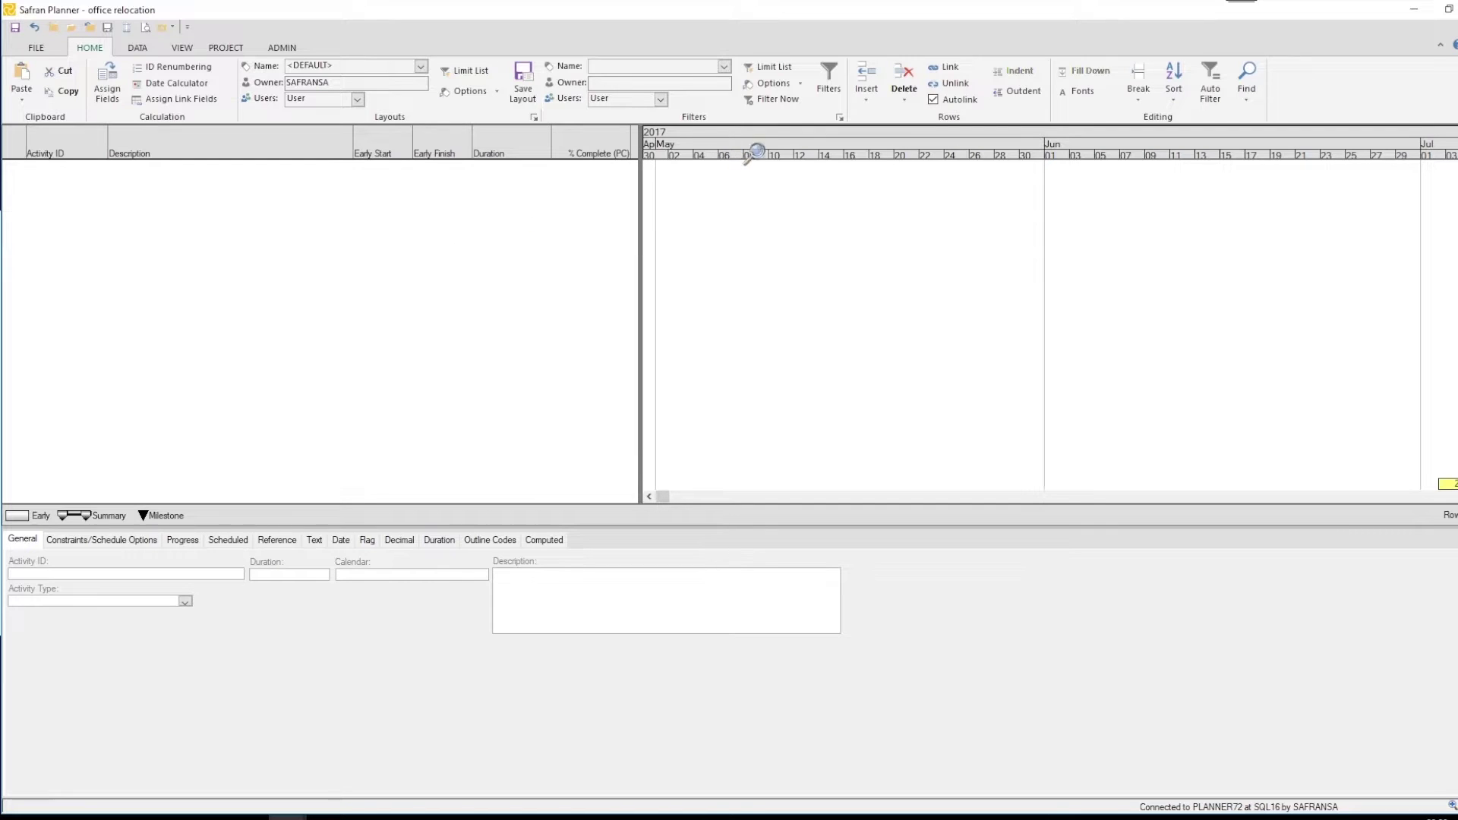
# - Add activities 00010 and 00020 to the office relocation schedule
pyautogui.click(866, 83)
pyautogui.click(874, 120)
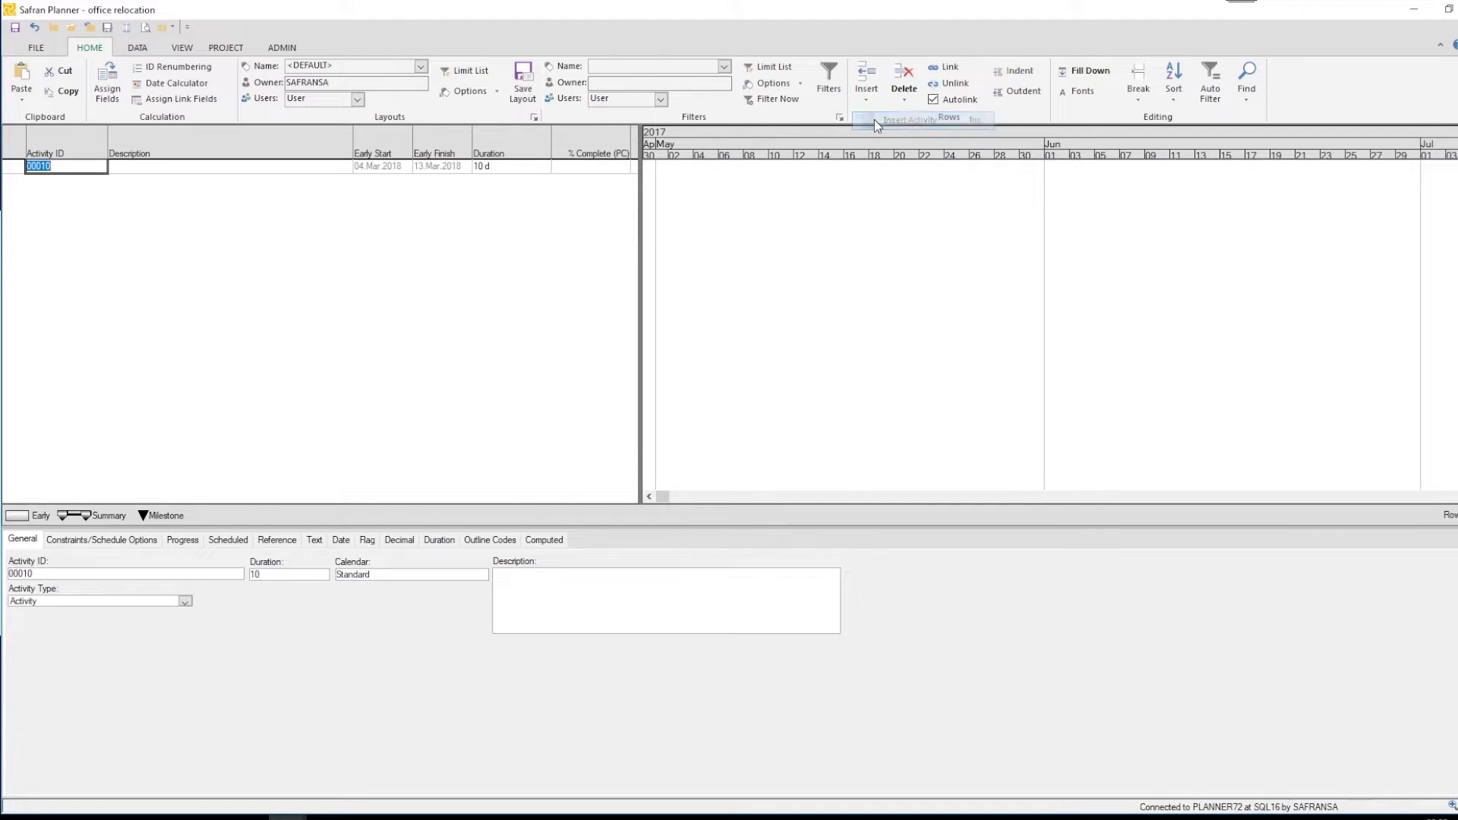
pyautogui.click(869, 100)
pyautogui.click(881, 137)
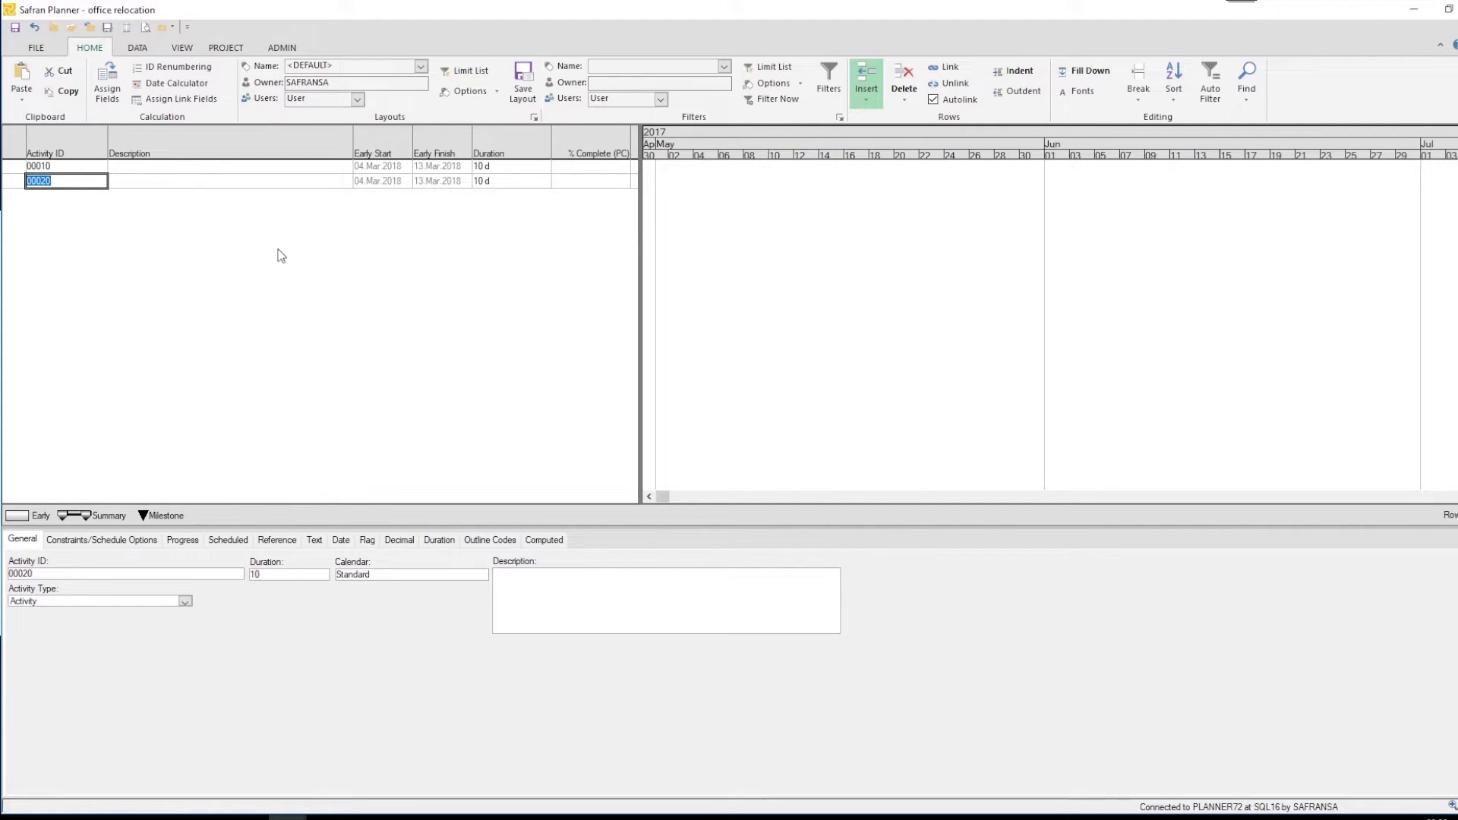
# - Add activity 00030 from the grid's row menu and insert 00040 above it
pyautogui.rightClick(235, 248)
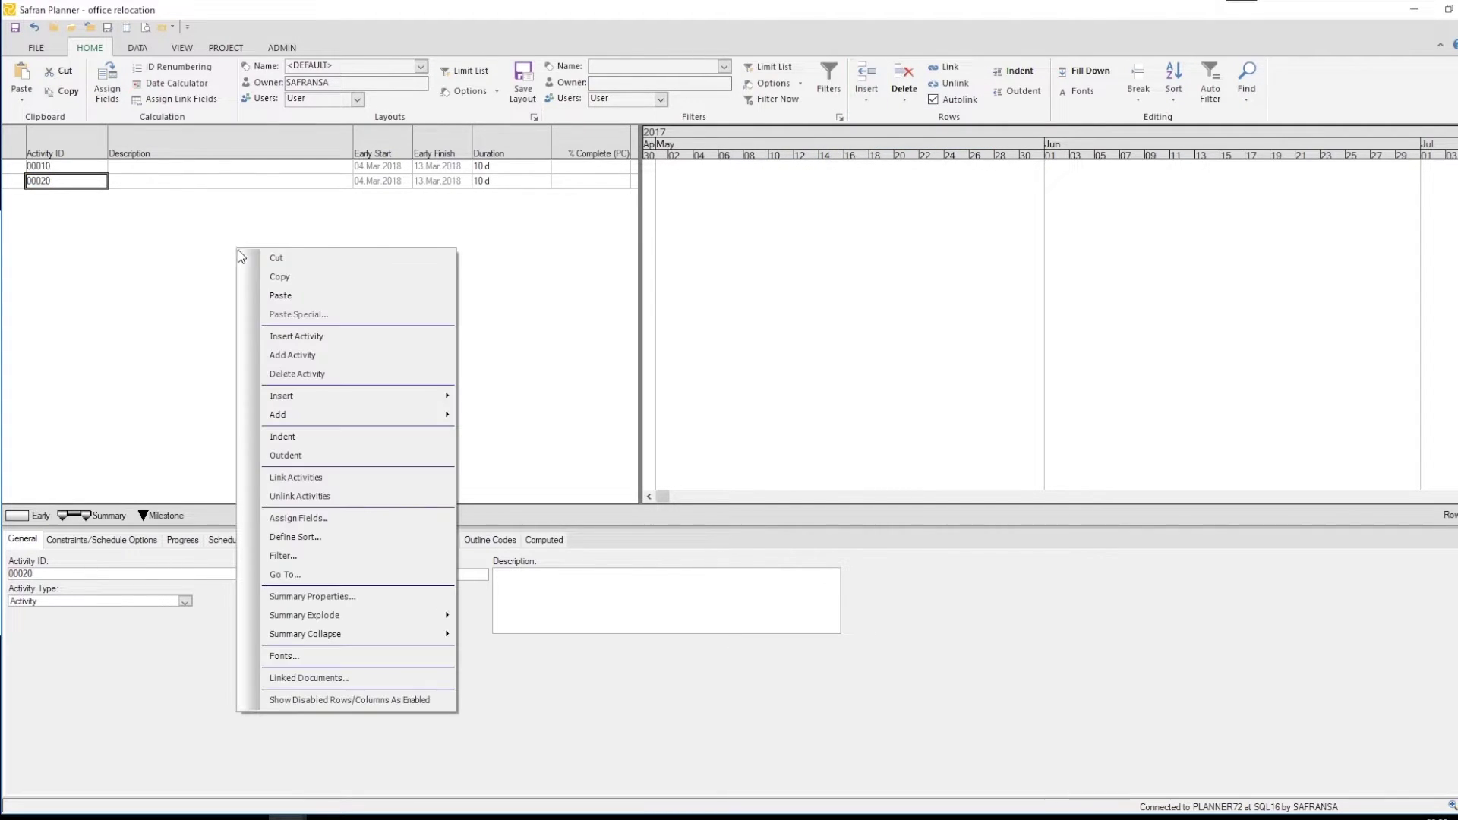
pyautogui.click(313, 356)
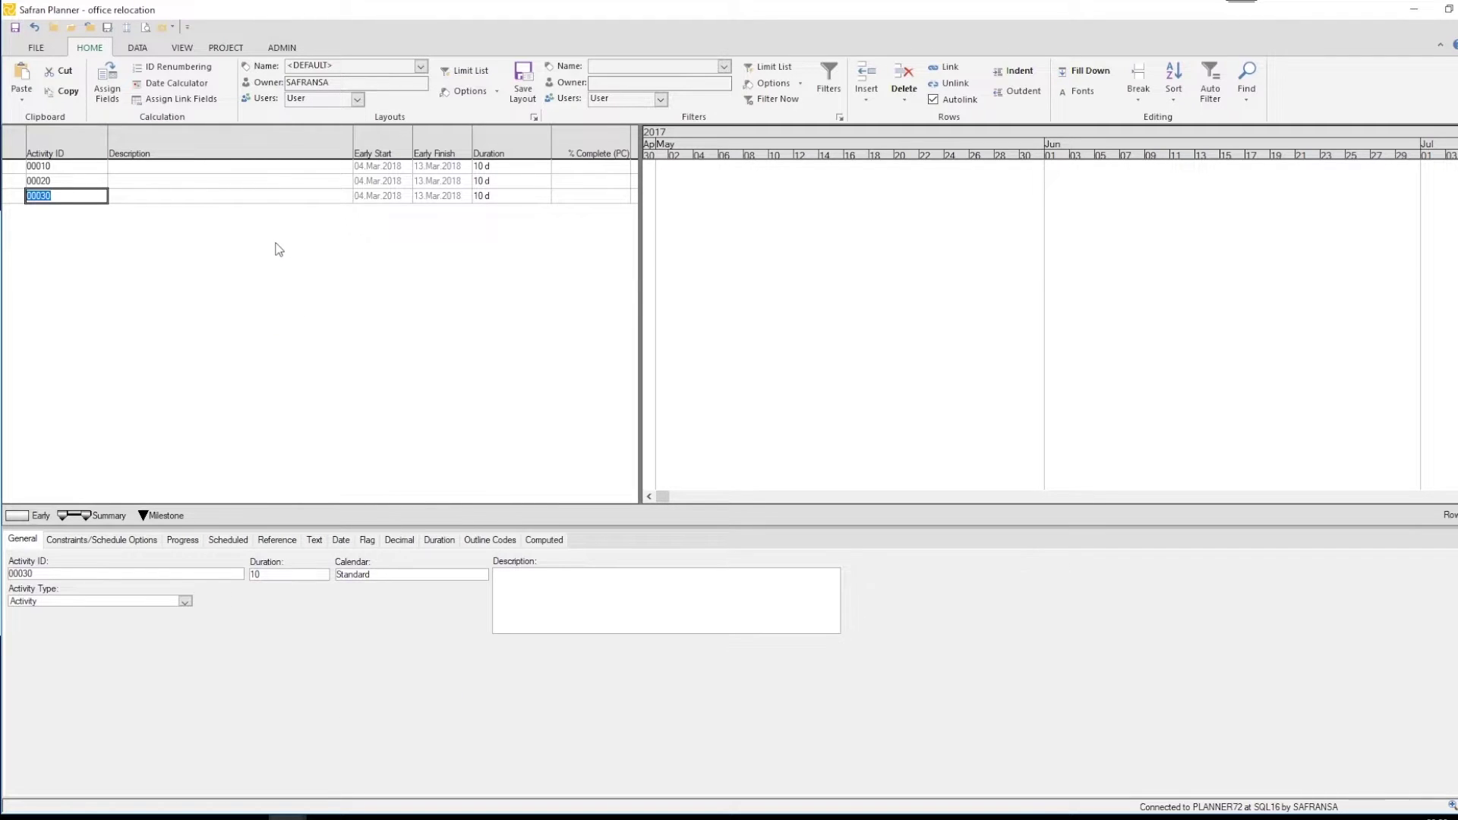
pyautogui.rightClick(276, 244)
pyautogui.click(325, 332)
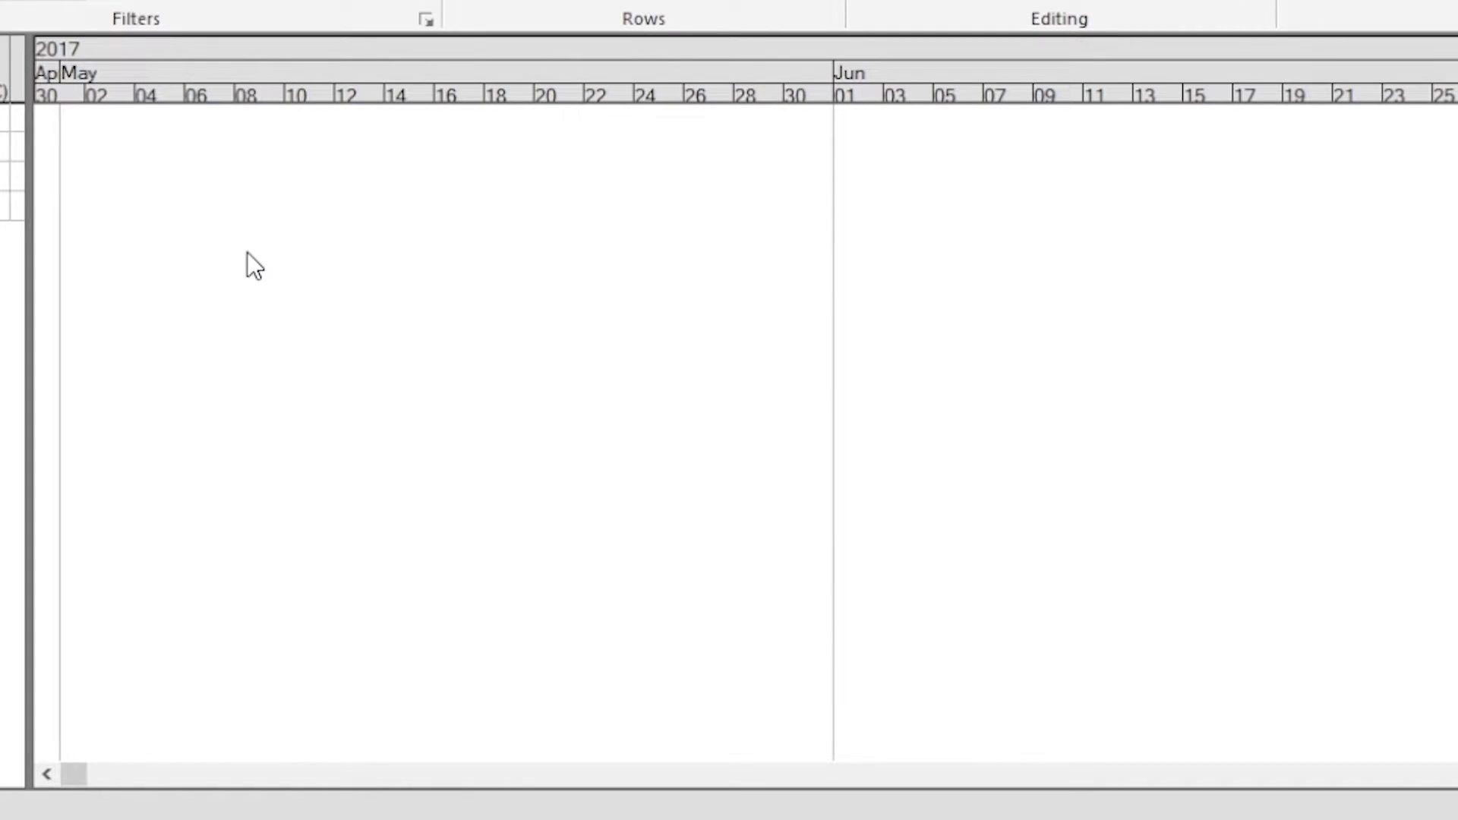
# - Draw activities 00050–00080 as 11, 10, 9 and 10-day bars, 08 May–16 June 2017
pyautogui.moveTo(247, 252); pyautogui.dragTo(1293, 383)
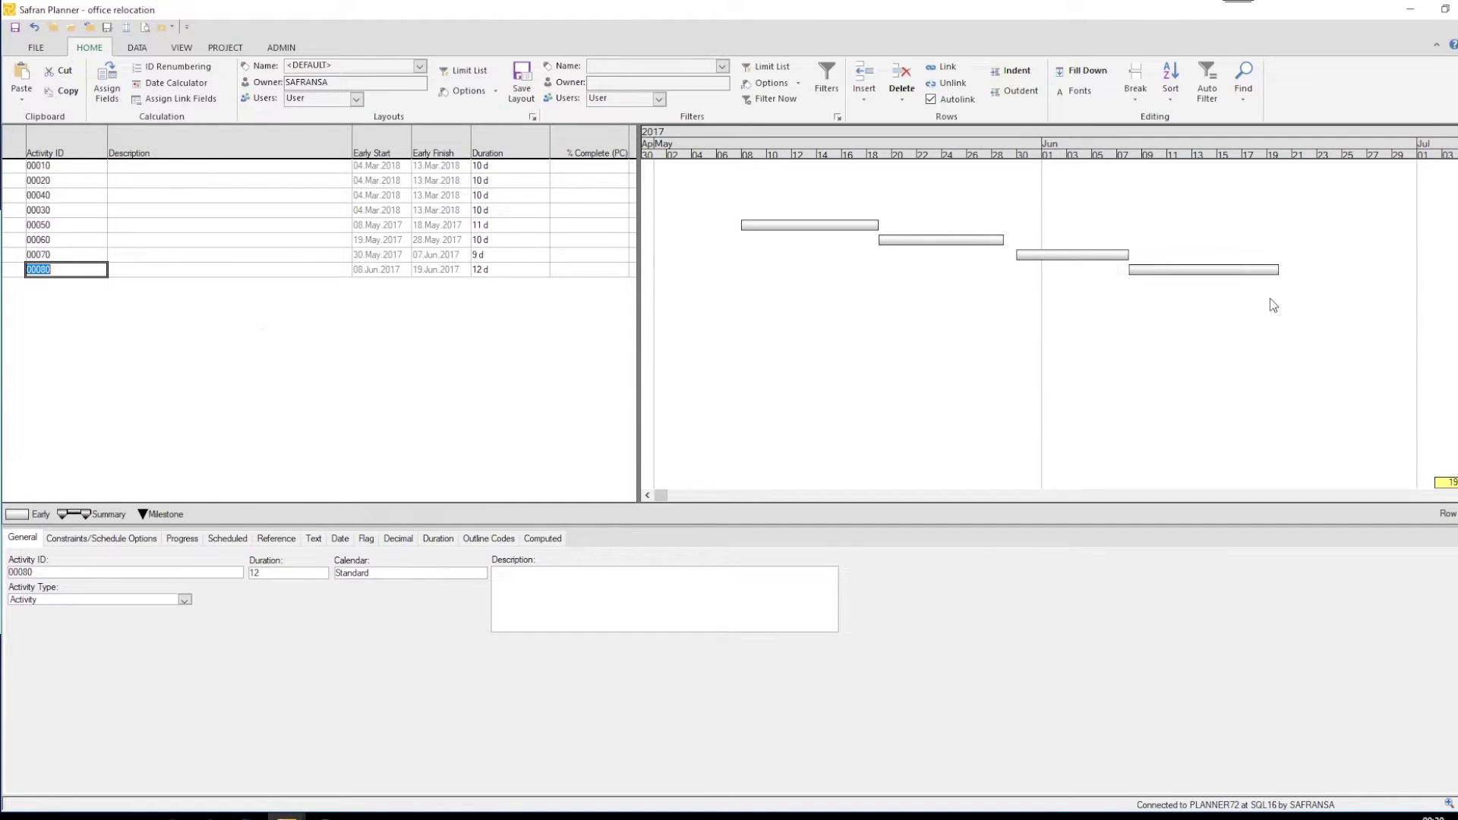
pyautogui.click(258, 318)
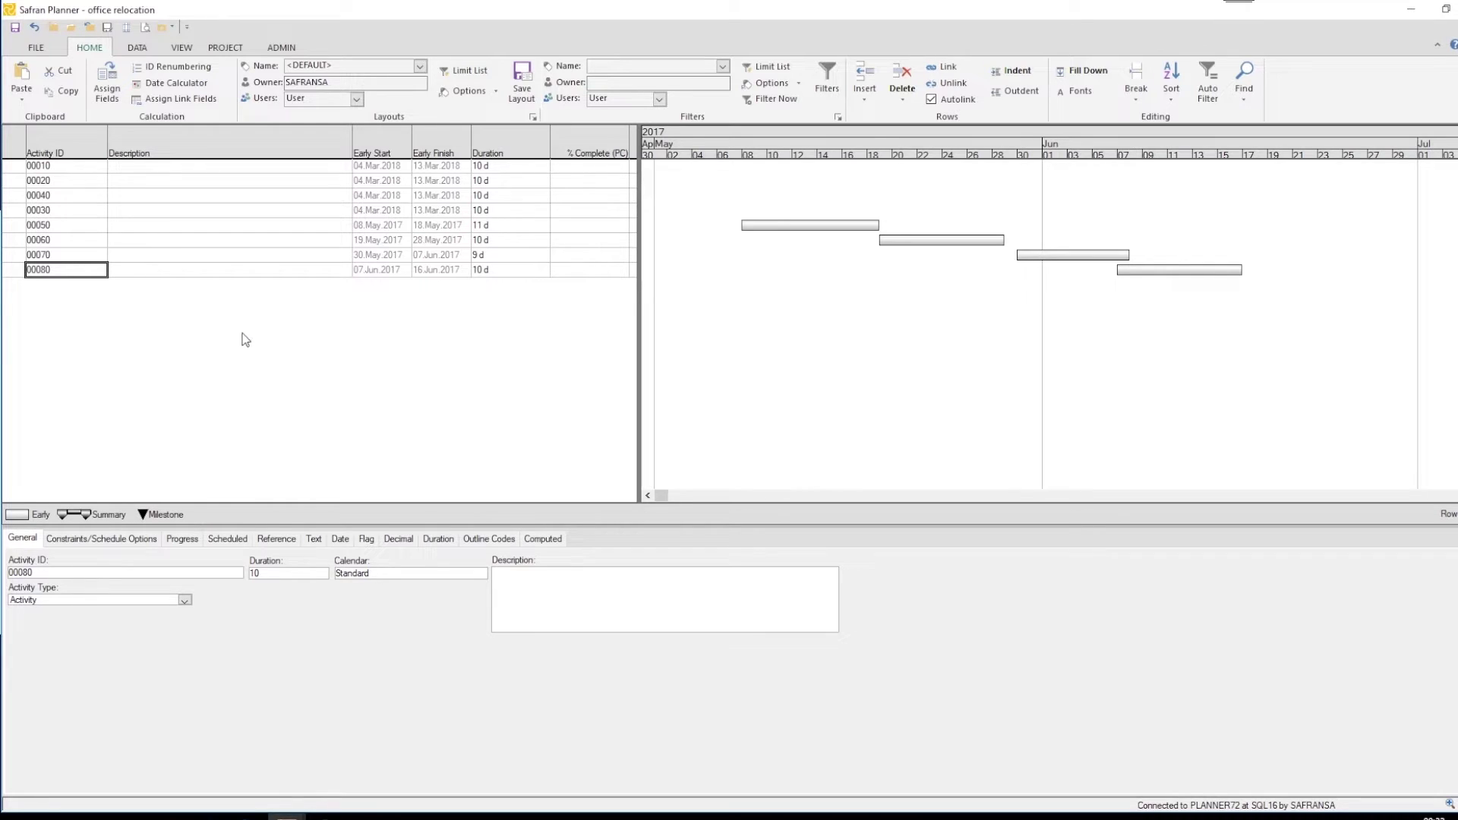
# - Delete activity 00080 from its row menu and confirm
pyautogui.rightClick(144, 282)
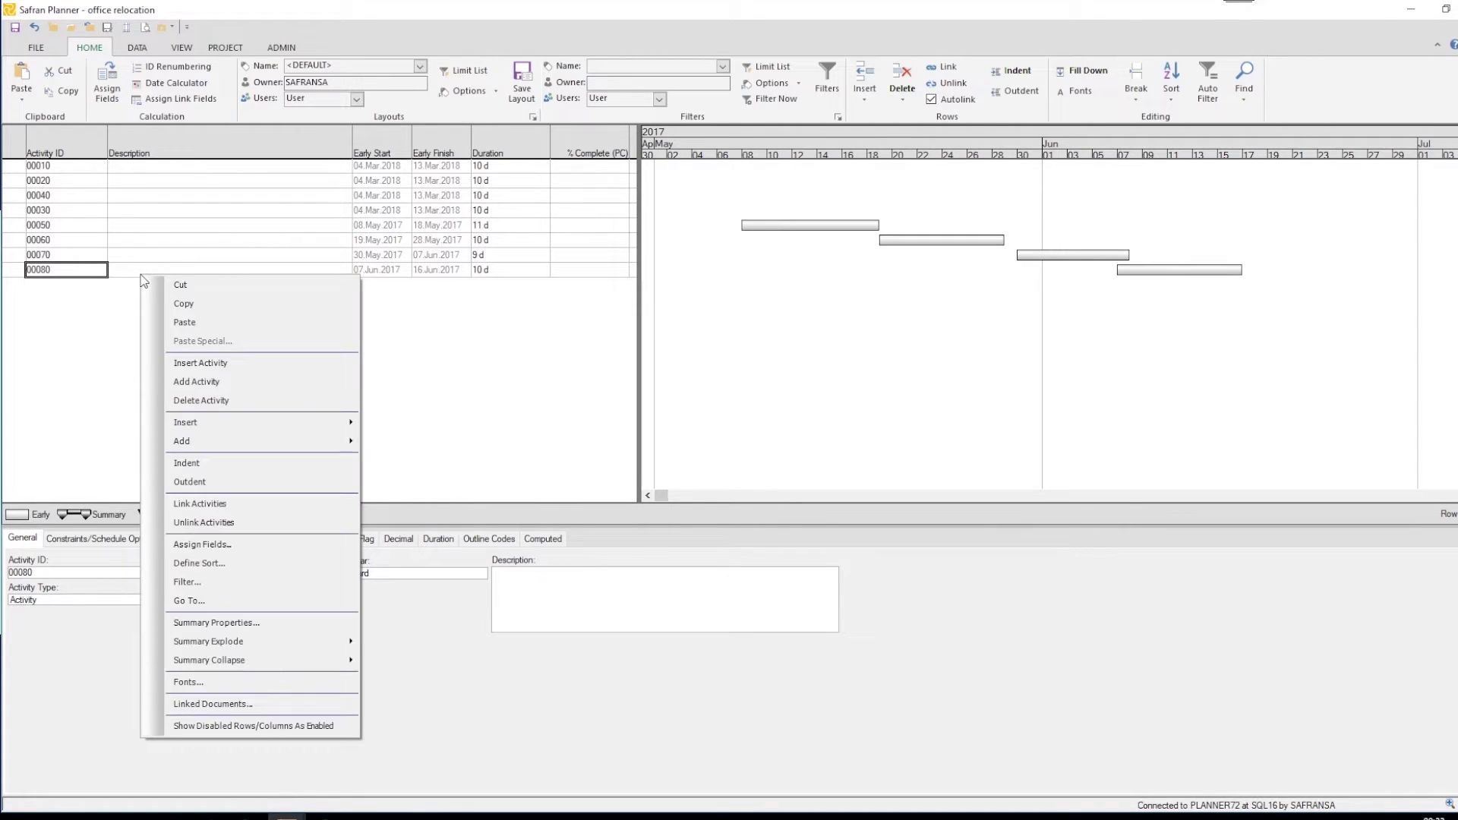
pyautogui.click(207, 398)
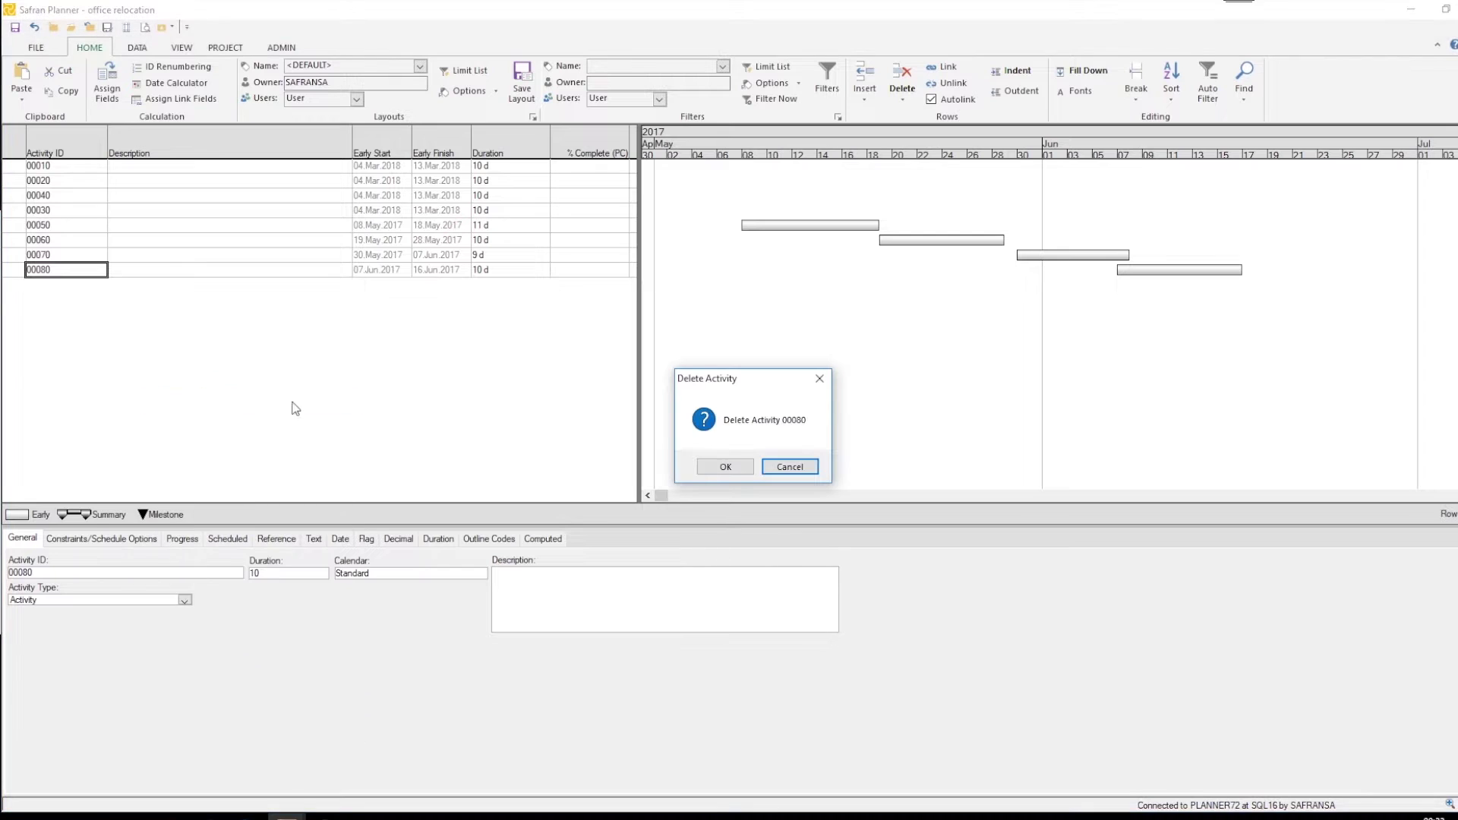
pyautogui.click(723, 467)
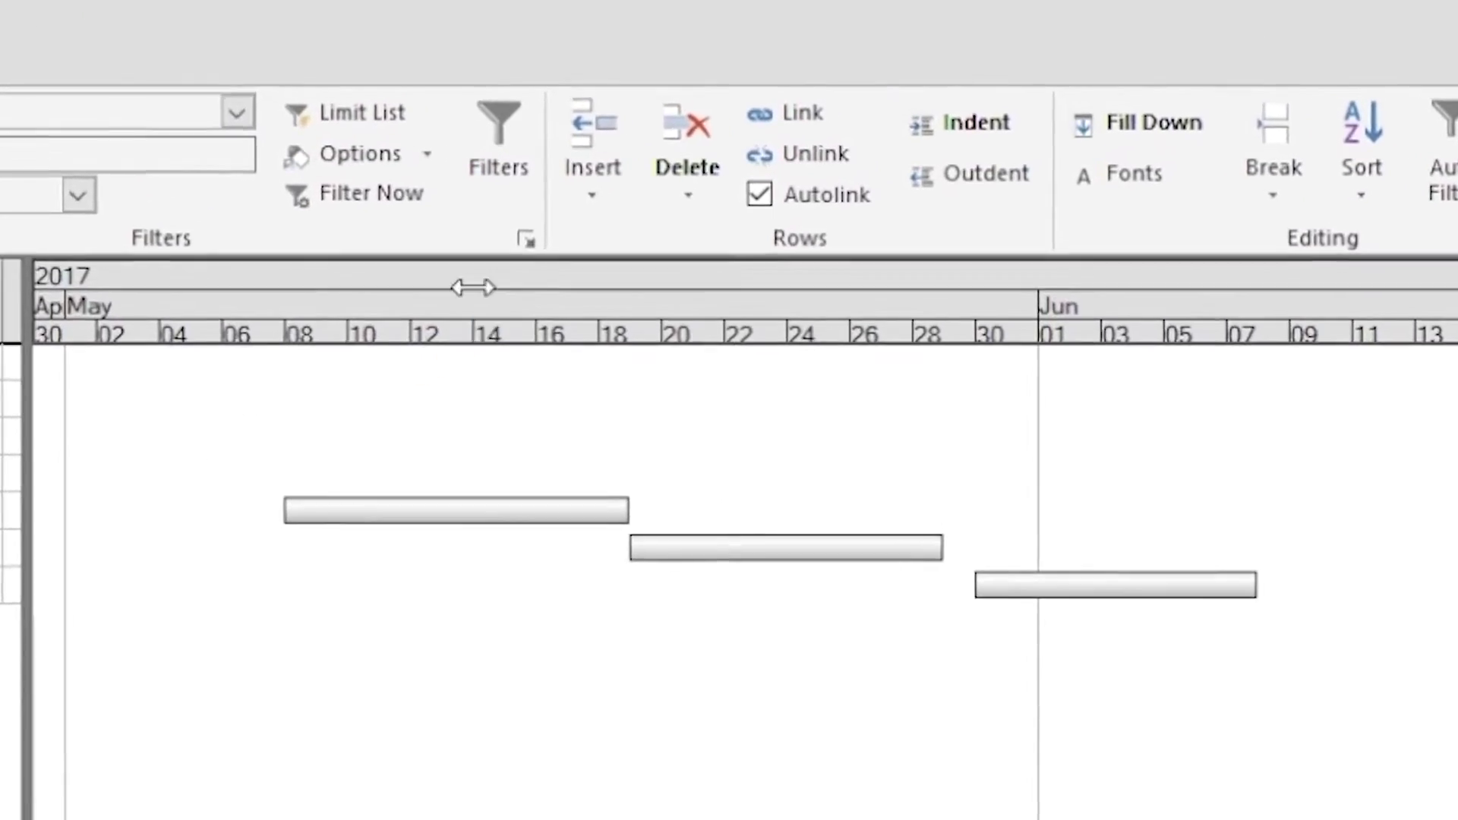
# - Delete activity 00070 with Home > Delete and confirm
pyautogui.click(682, 199)
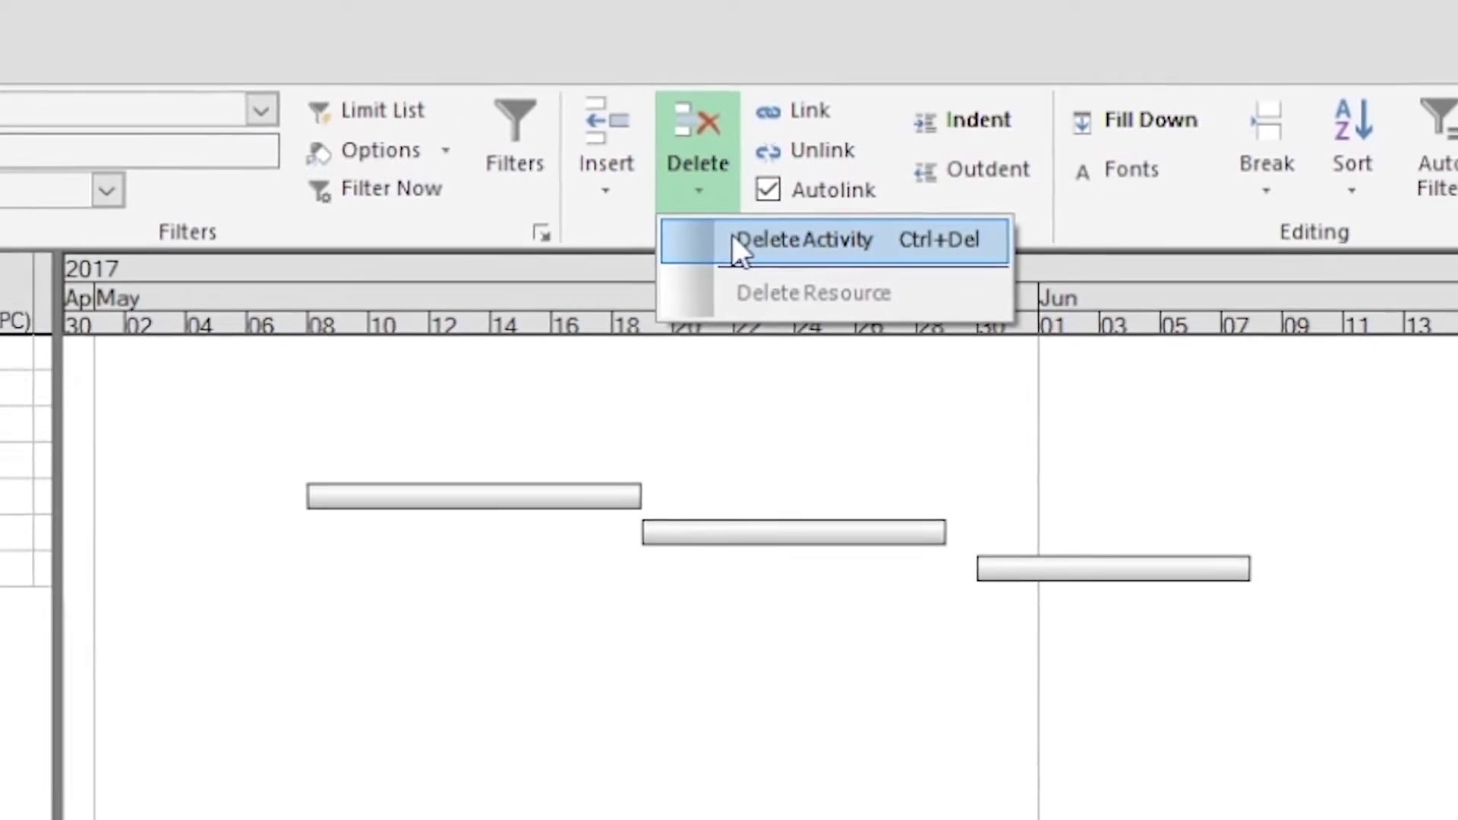
pyautogui.click(672, 285)
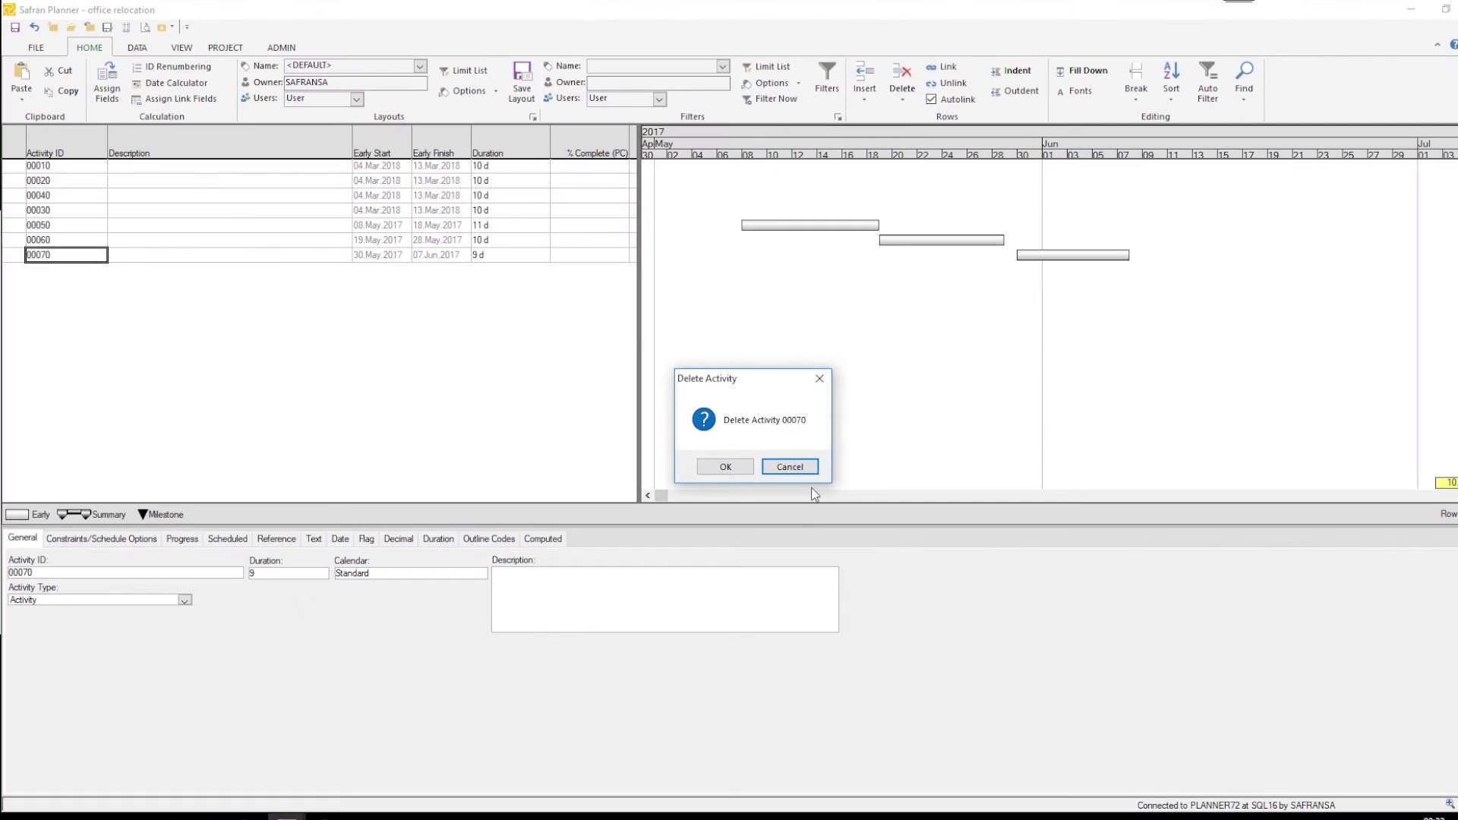
pyautogui.click(723, 467)
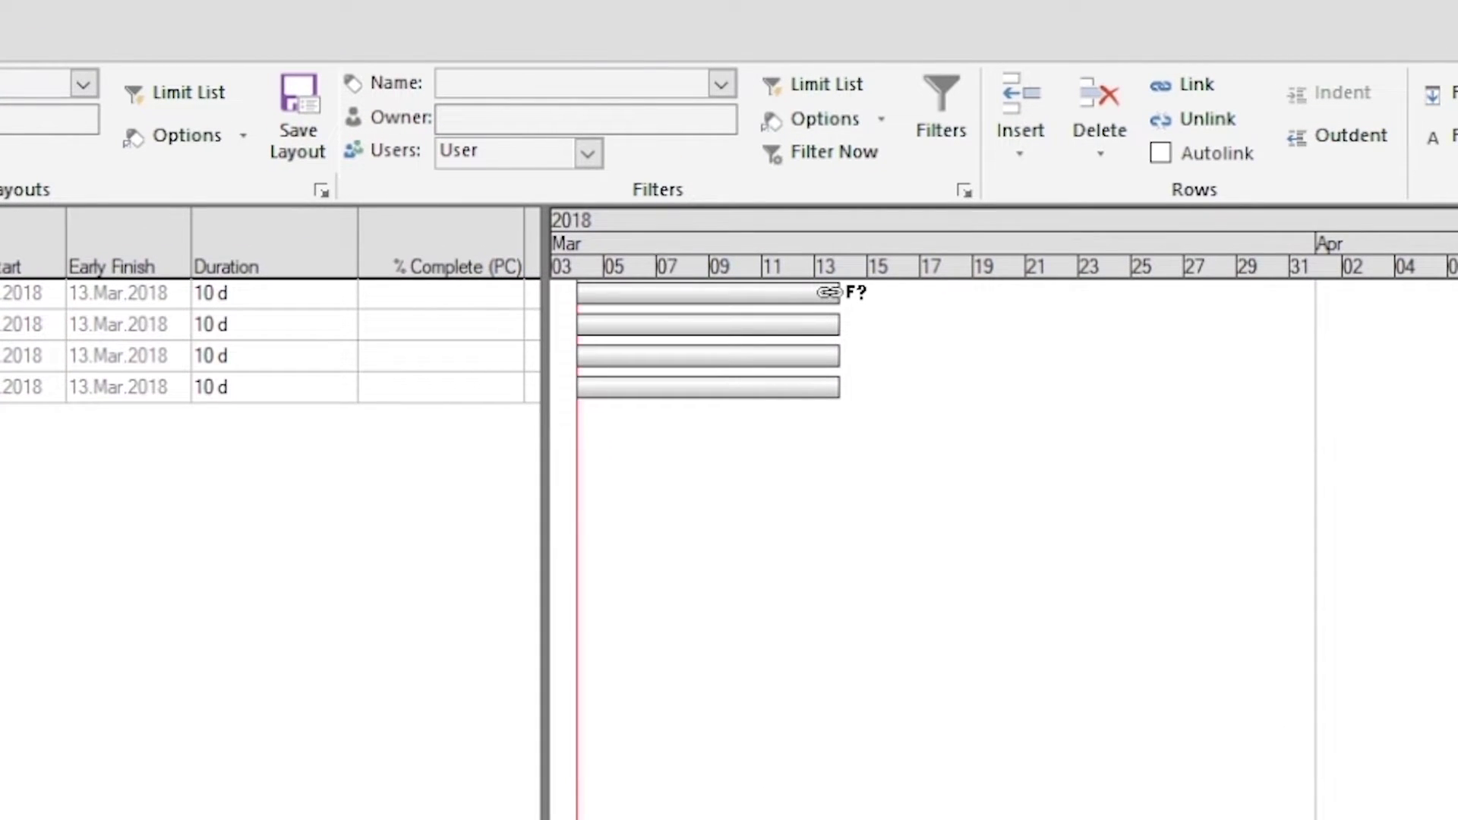
# - Link Move furniture to Transport boxes, then Transport boxes to Unpack new furniture
pyautogui.moveTo(825, 296); pyautogui.dragTo(571, 333)
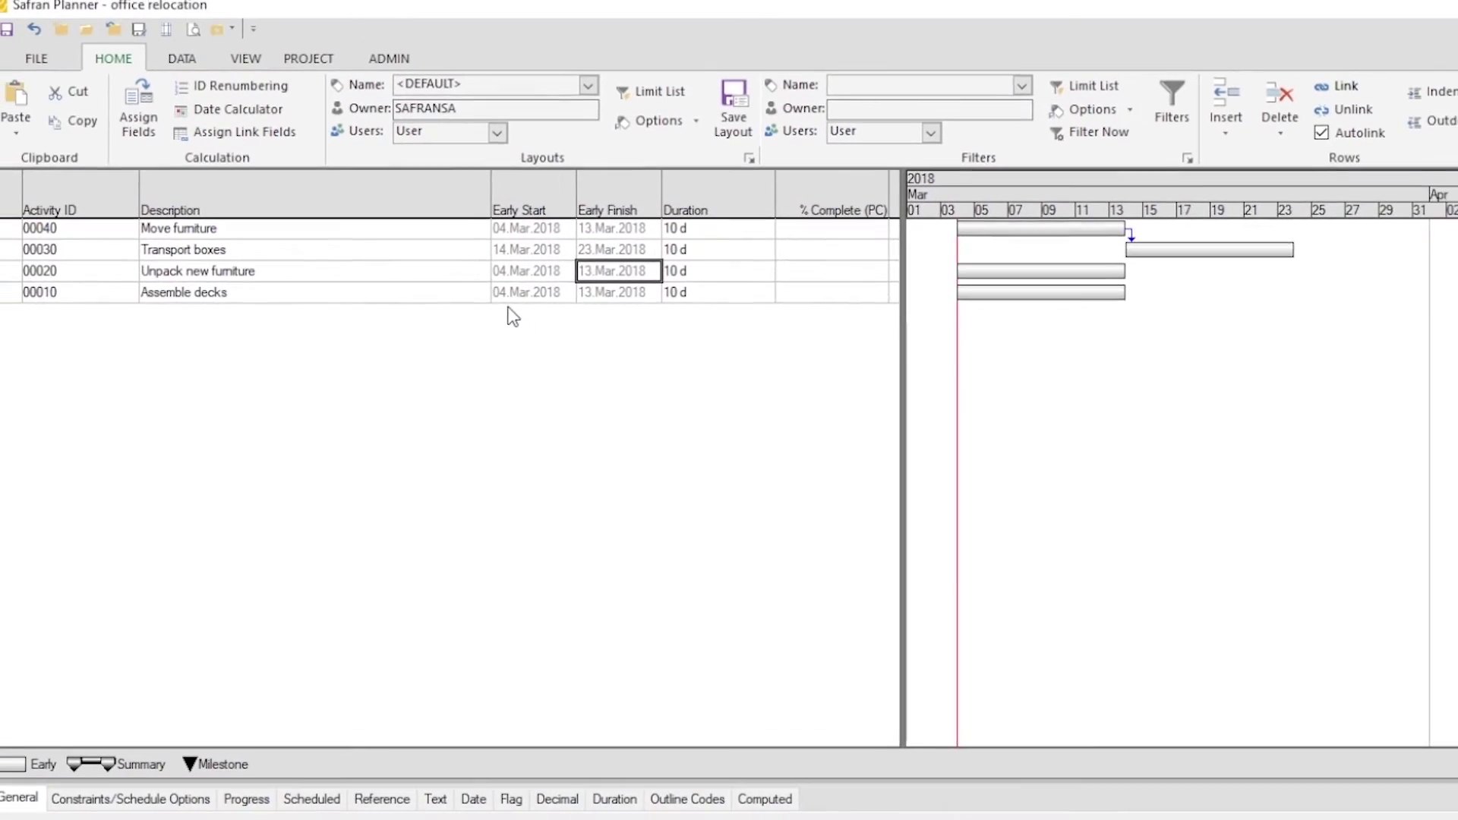
pyautogui.moveTo(26, 252); pyautogui.dragTo(25, 274)
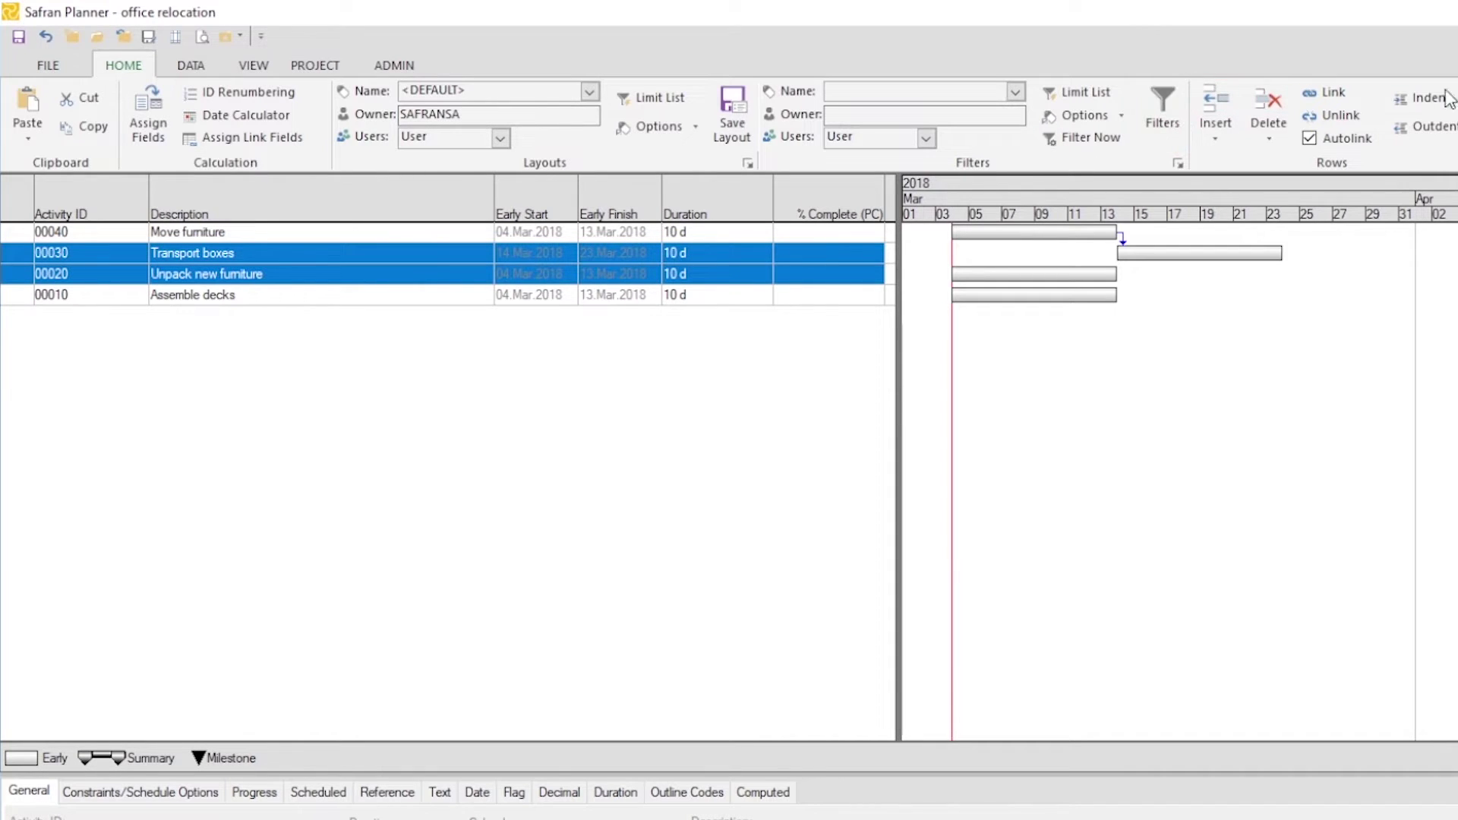
pyautogui.click(1341, 93)
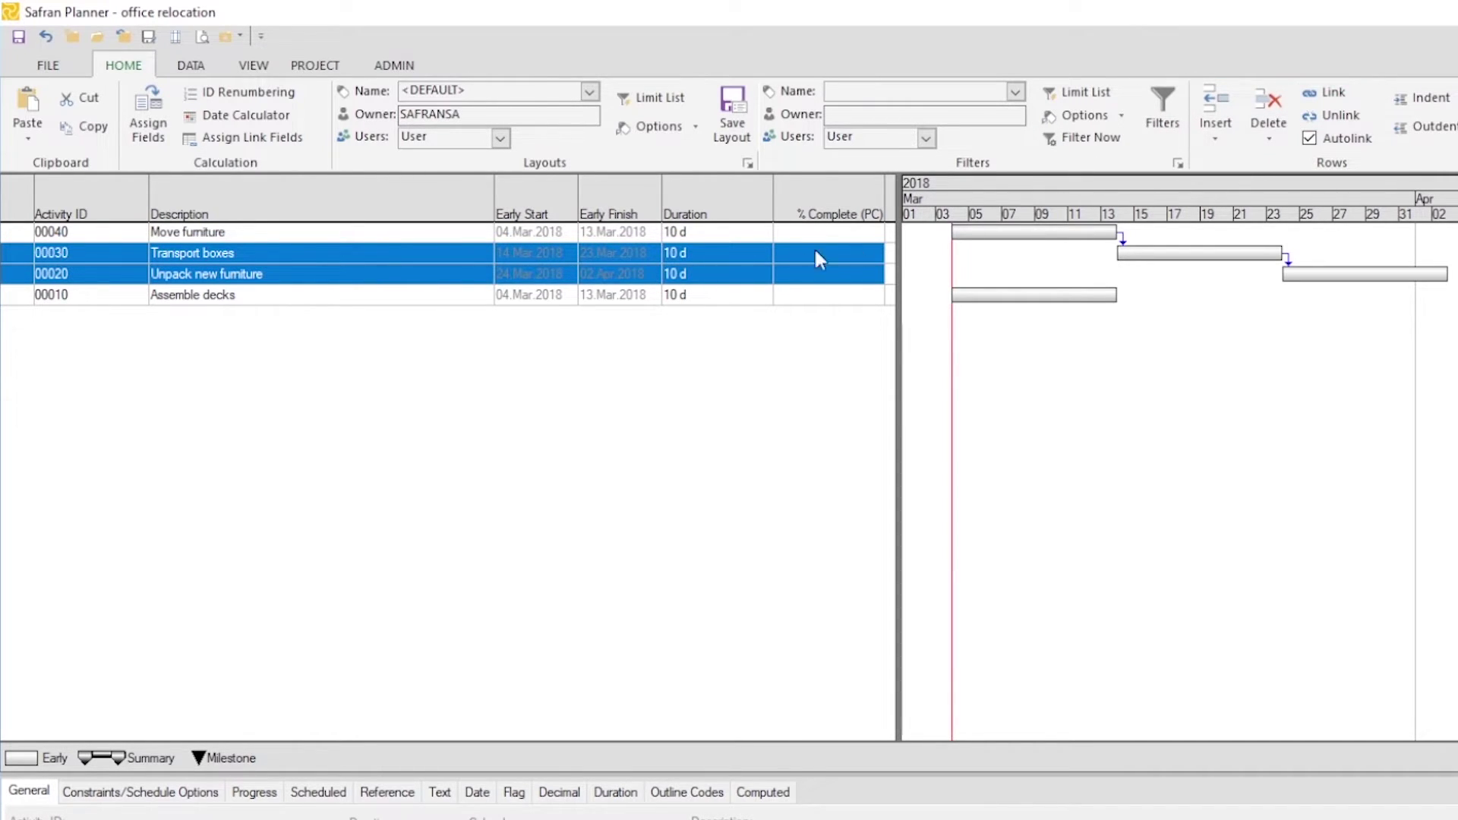
pyautogui.click(624, 294)
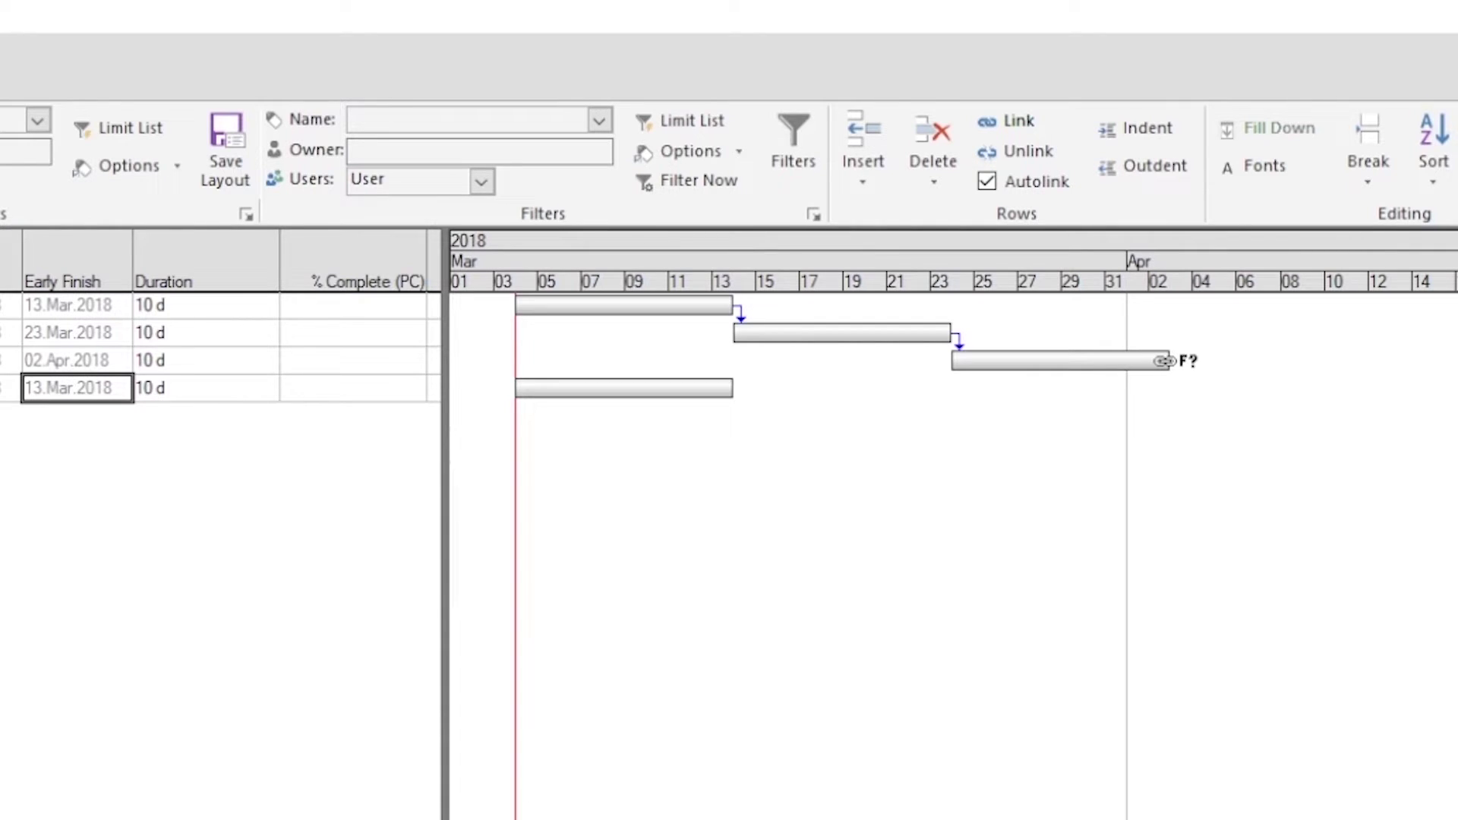
# - Link Assemble decks finish-to-start after Unpack new furniture so it runs 03–12 Apr 2018
pyautogui.moveTo(1161, 361); pyautogui.dragTo(529, 384)
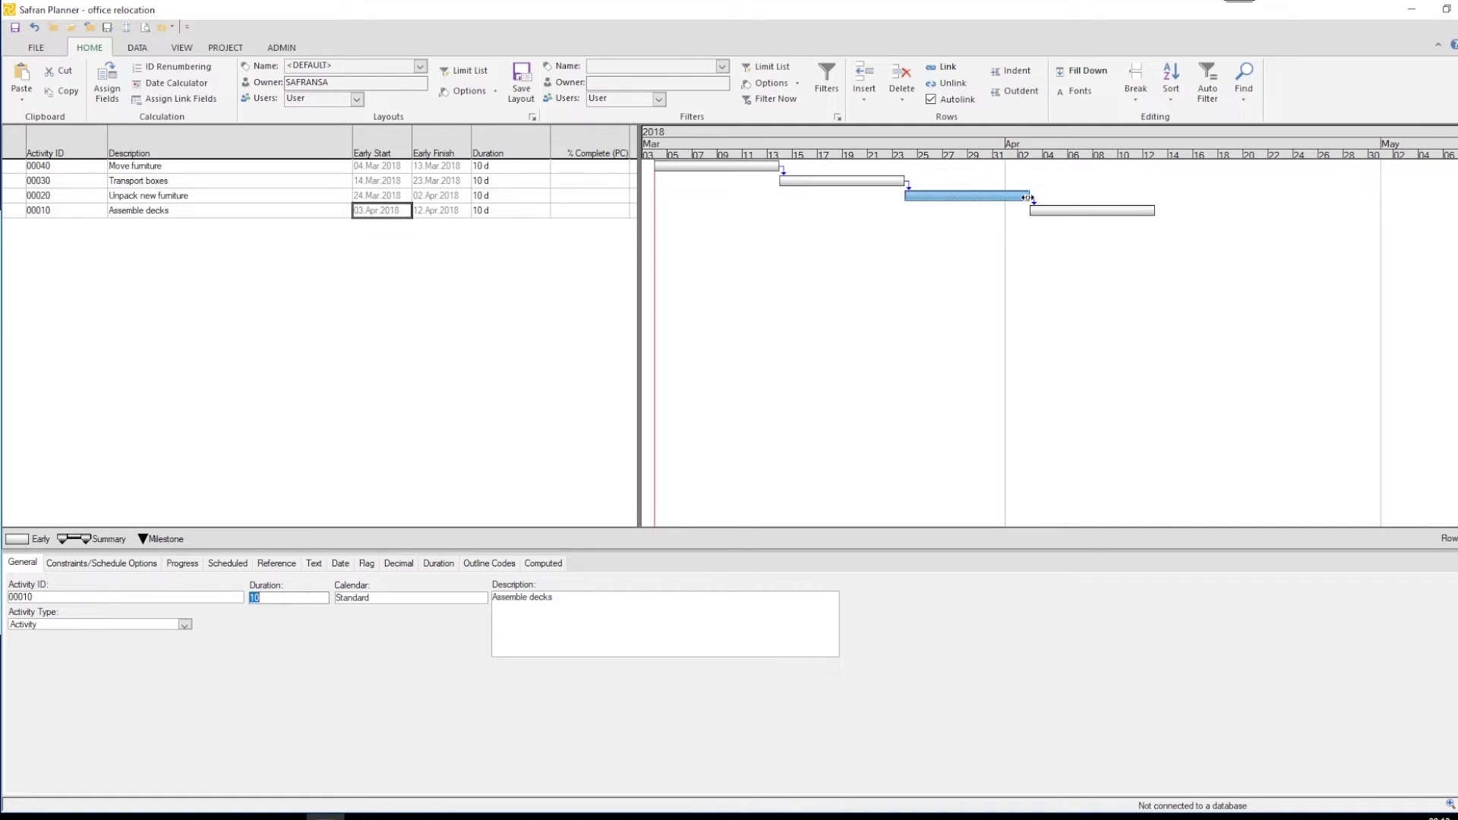
# - Stretch the Unpack new furniture Gantt bar from 10 to 18 days
pyautogui.moveTo(1031, 195); pyautogui.dragTo(1126, 194)
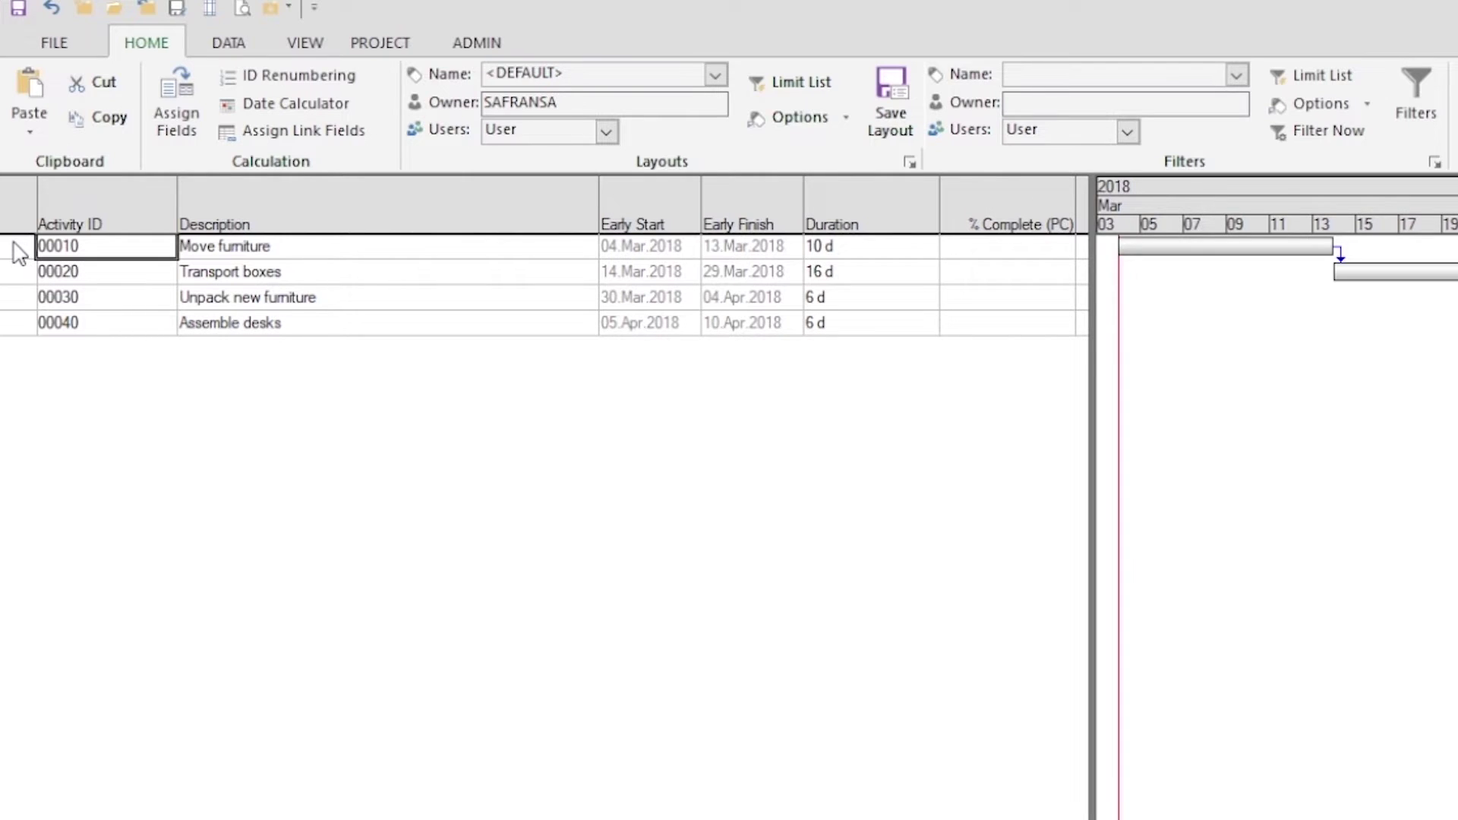
# - Insert activity 00050 above Move furniture and describe it as 'Building 1'
pyautogui.rightClick(15, 245)
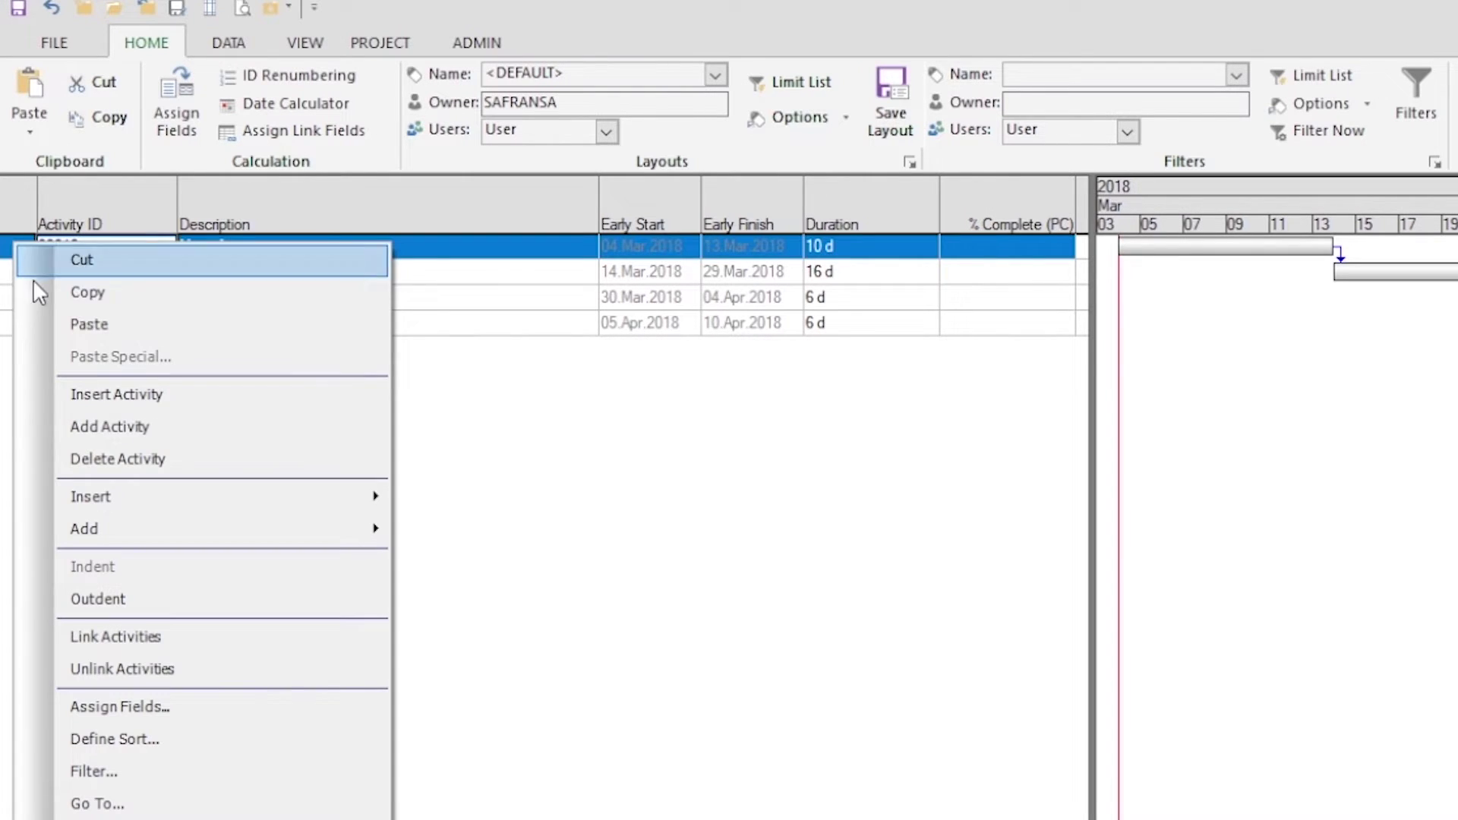
pyautogui.click(102, 395)
pyautogui.click(248, 249)
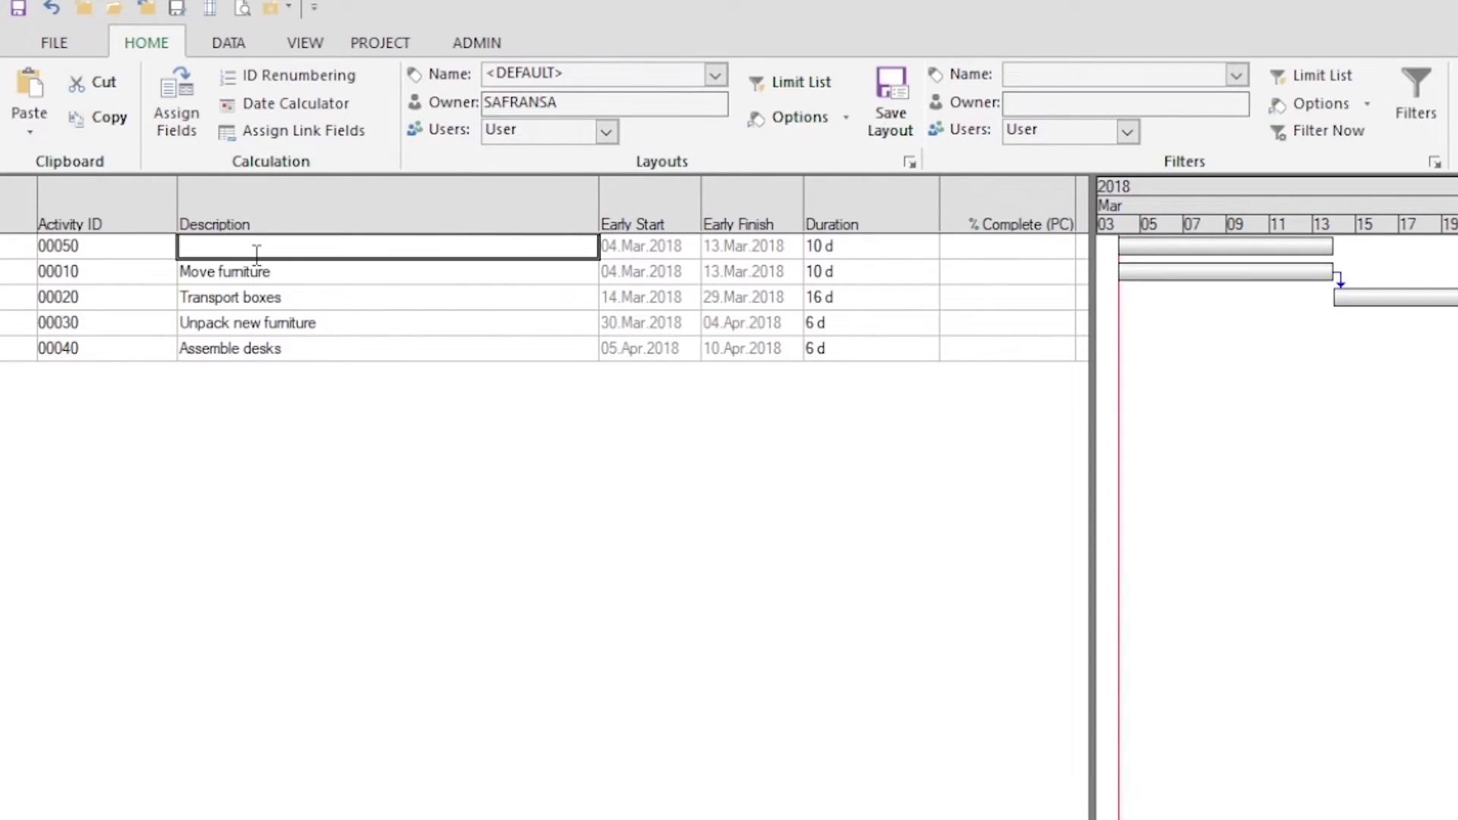
pyautogui.write('Building 1')
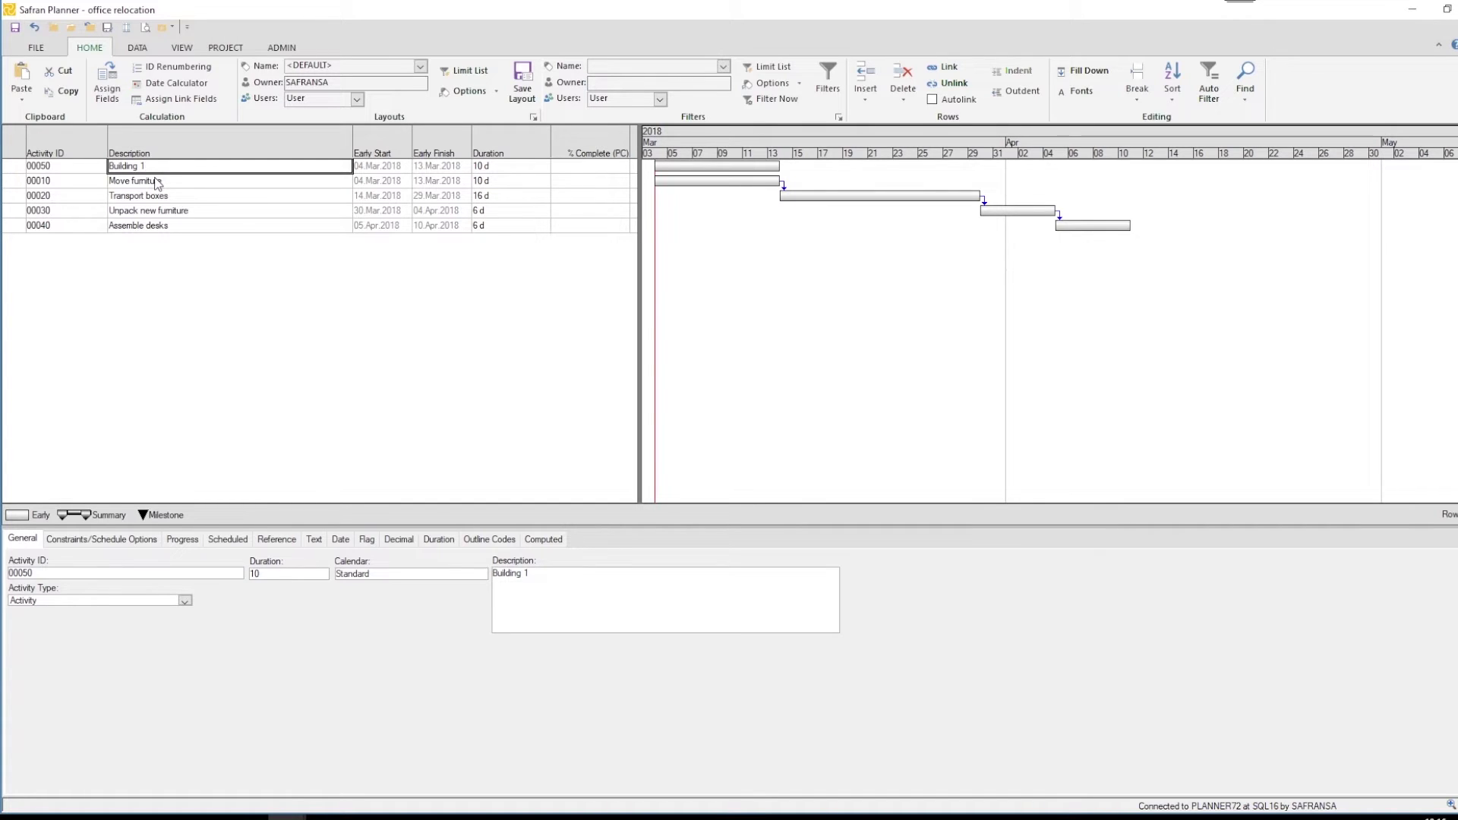
# - Indent Move furniture and Transport boxes under Building 1, making it a 26-day summary
pyautogui.click(21, 182)
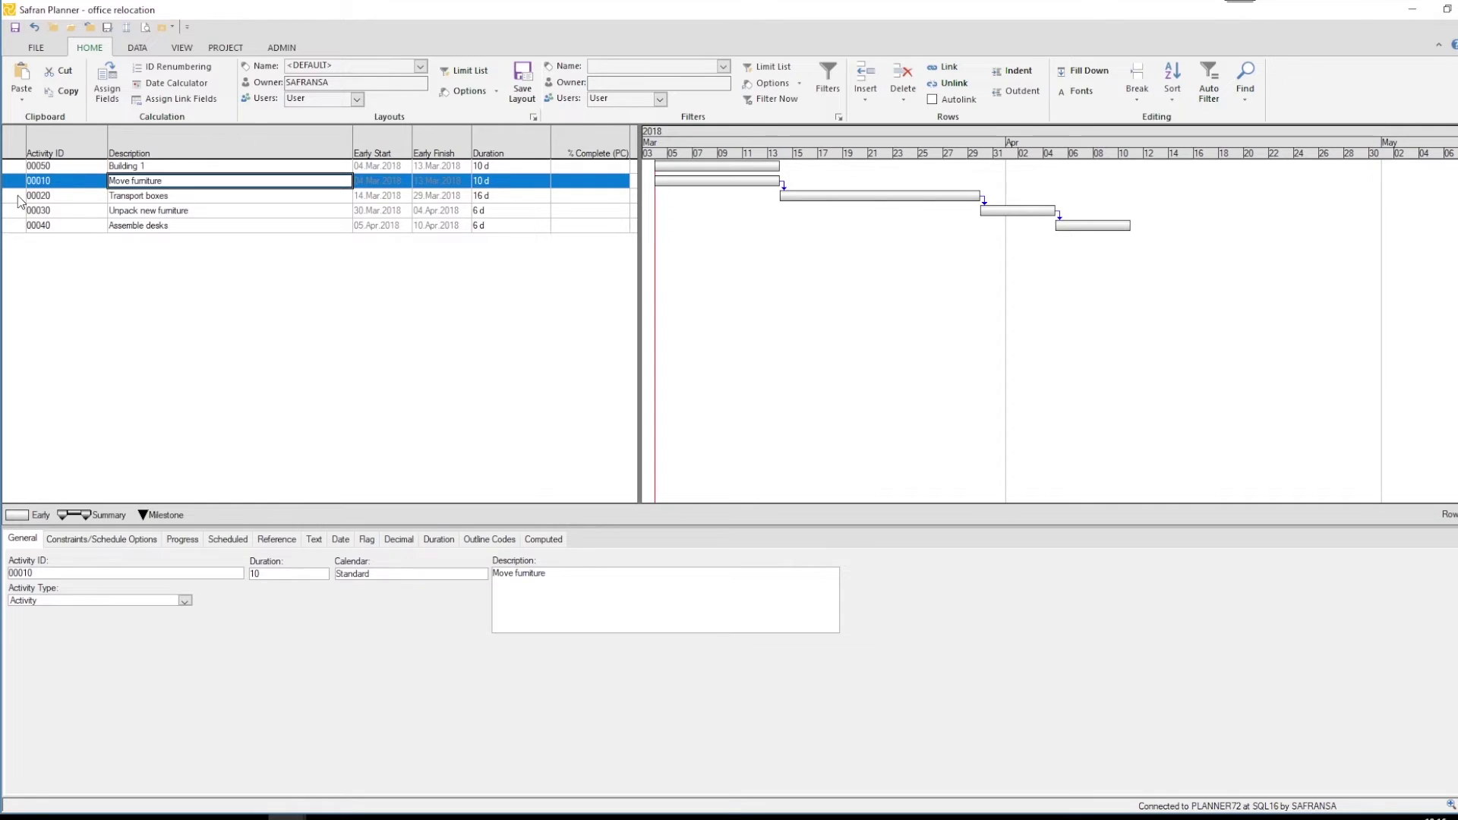
pyautogui.keyDown('shift'); pyautogui.click(20, 199); pyautogui.keyUp('shift')
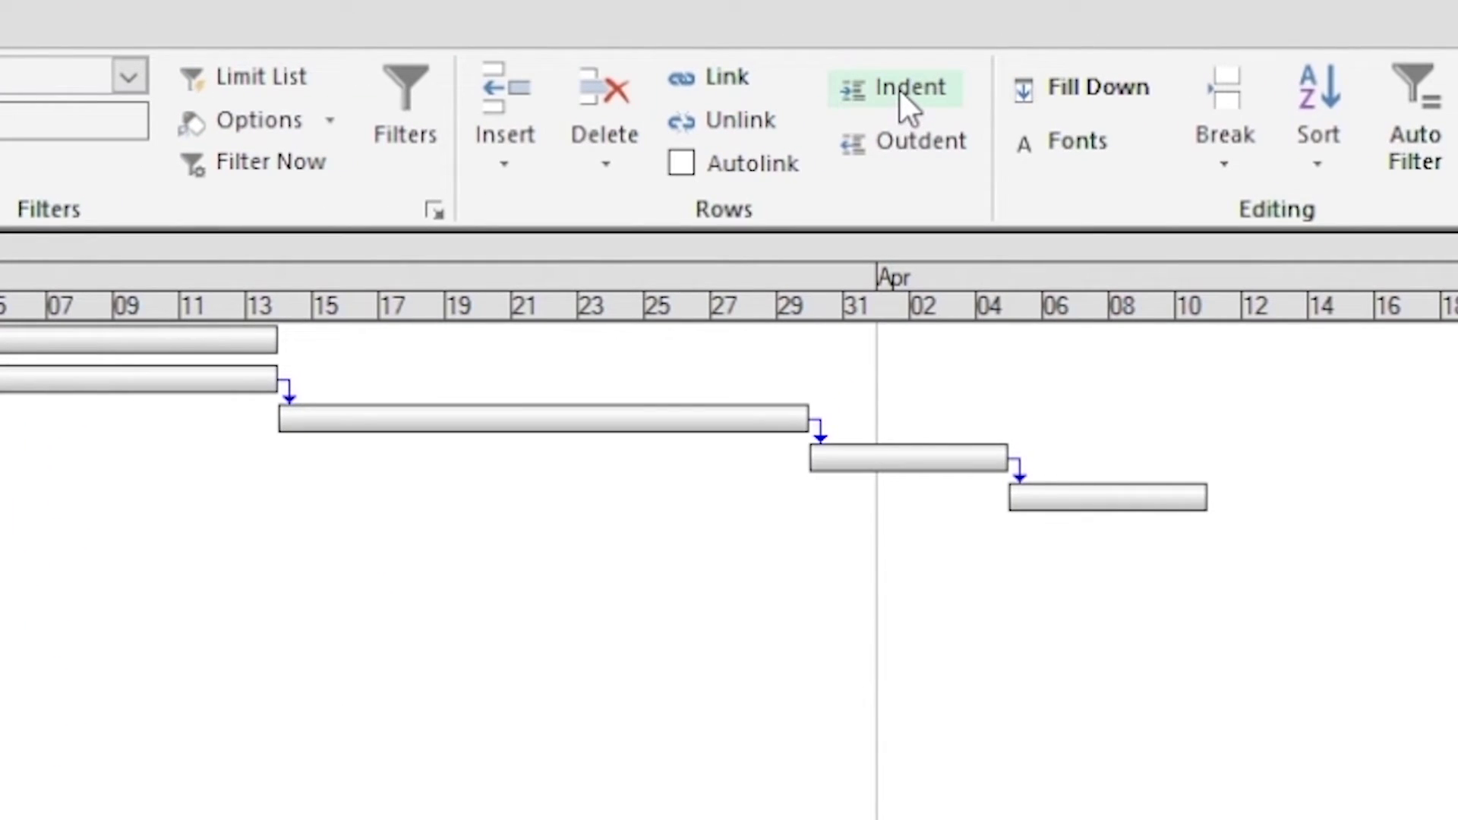
pyautogui.click(899, 86)
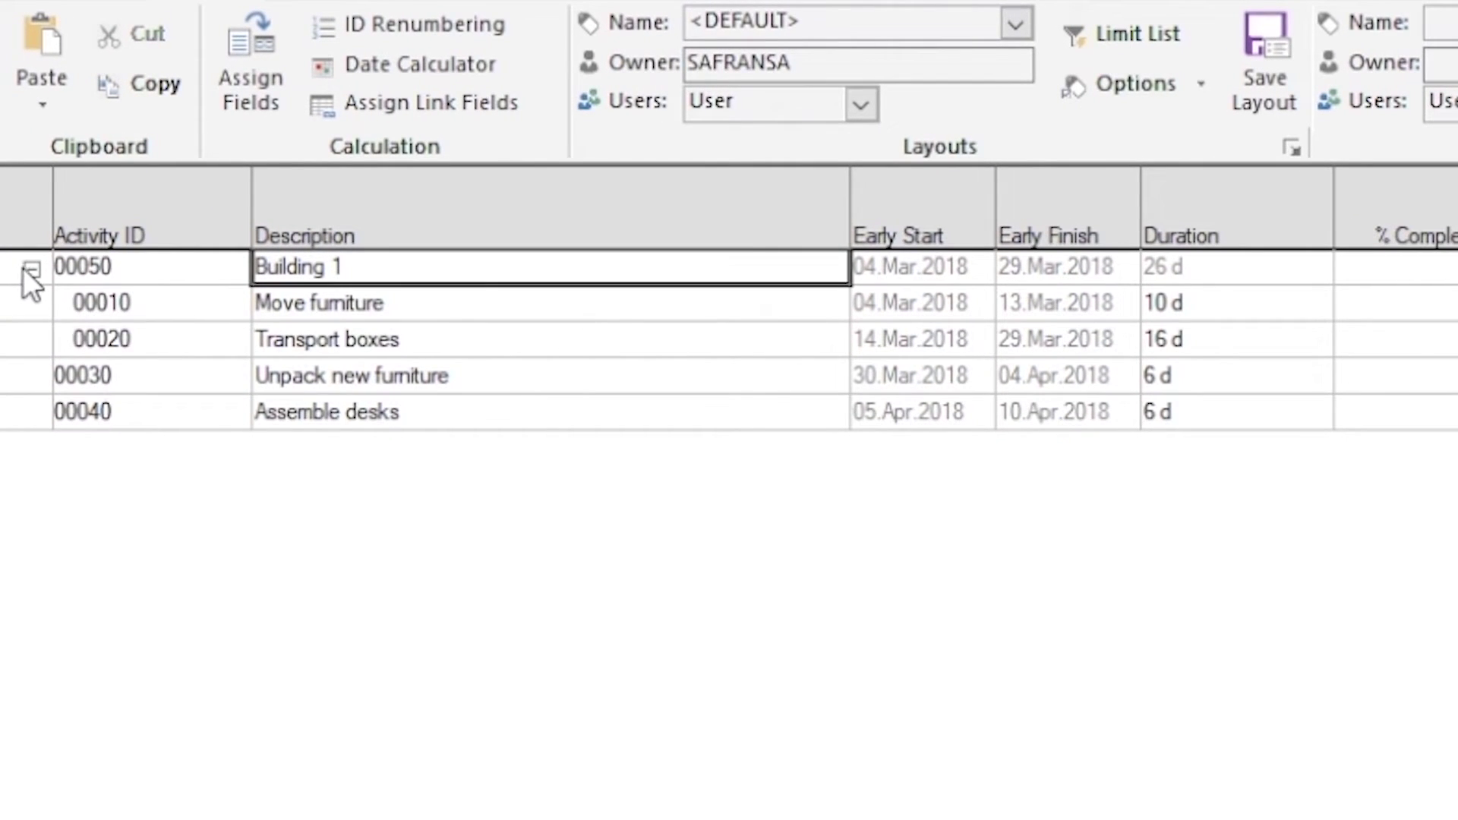
# - Collapse and re-expand the Building 1 group in the activity grid
pyautogui.click(32, 269)
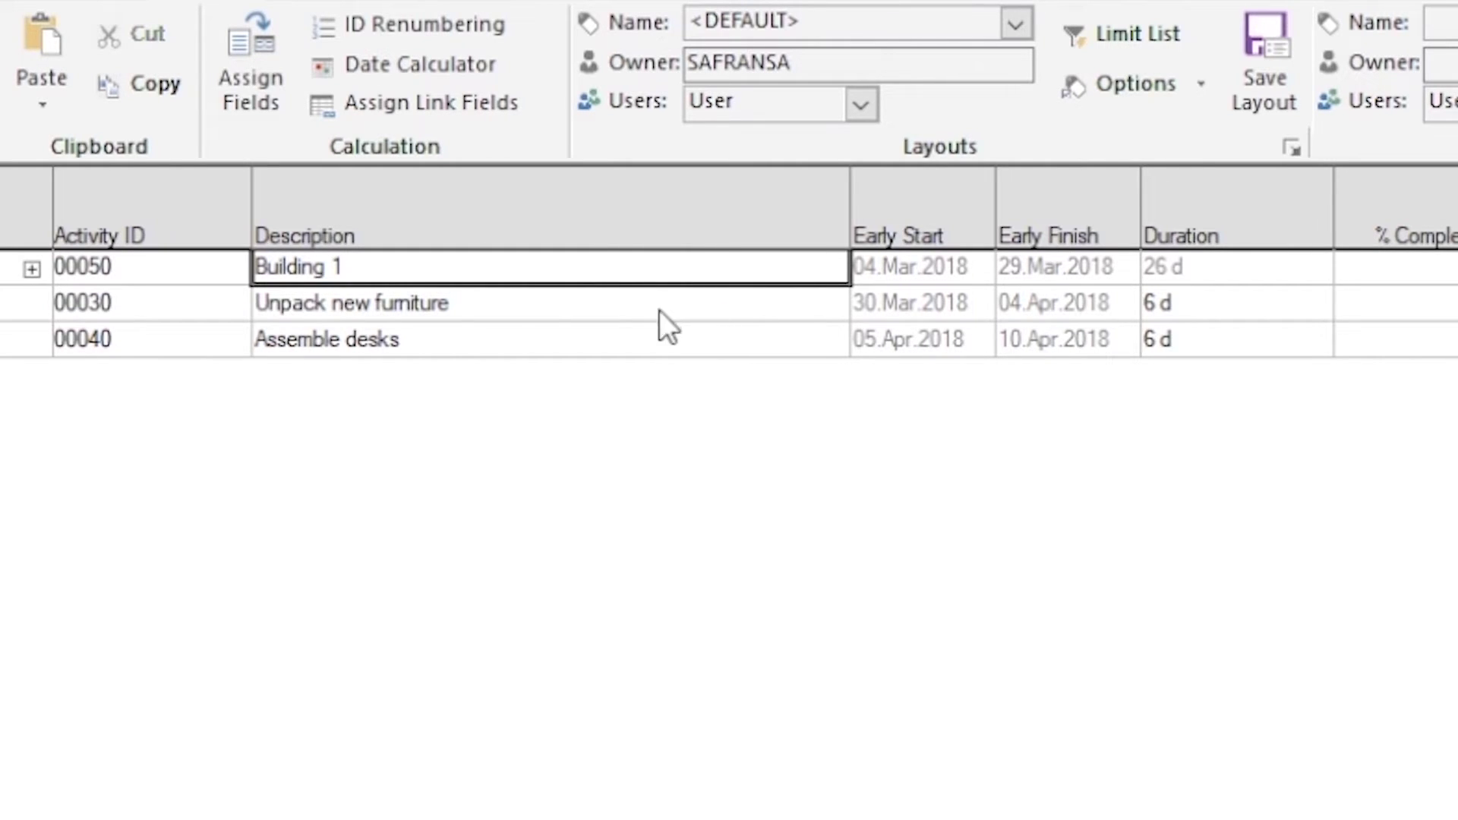
pyautogui.click(32, 269)
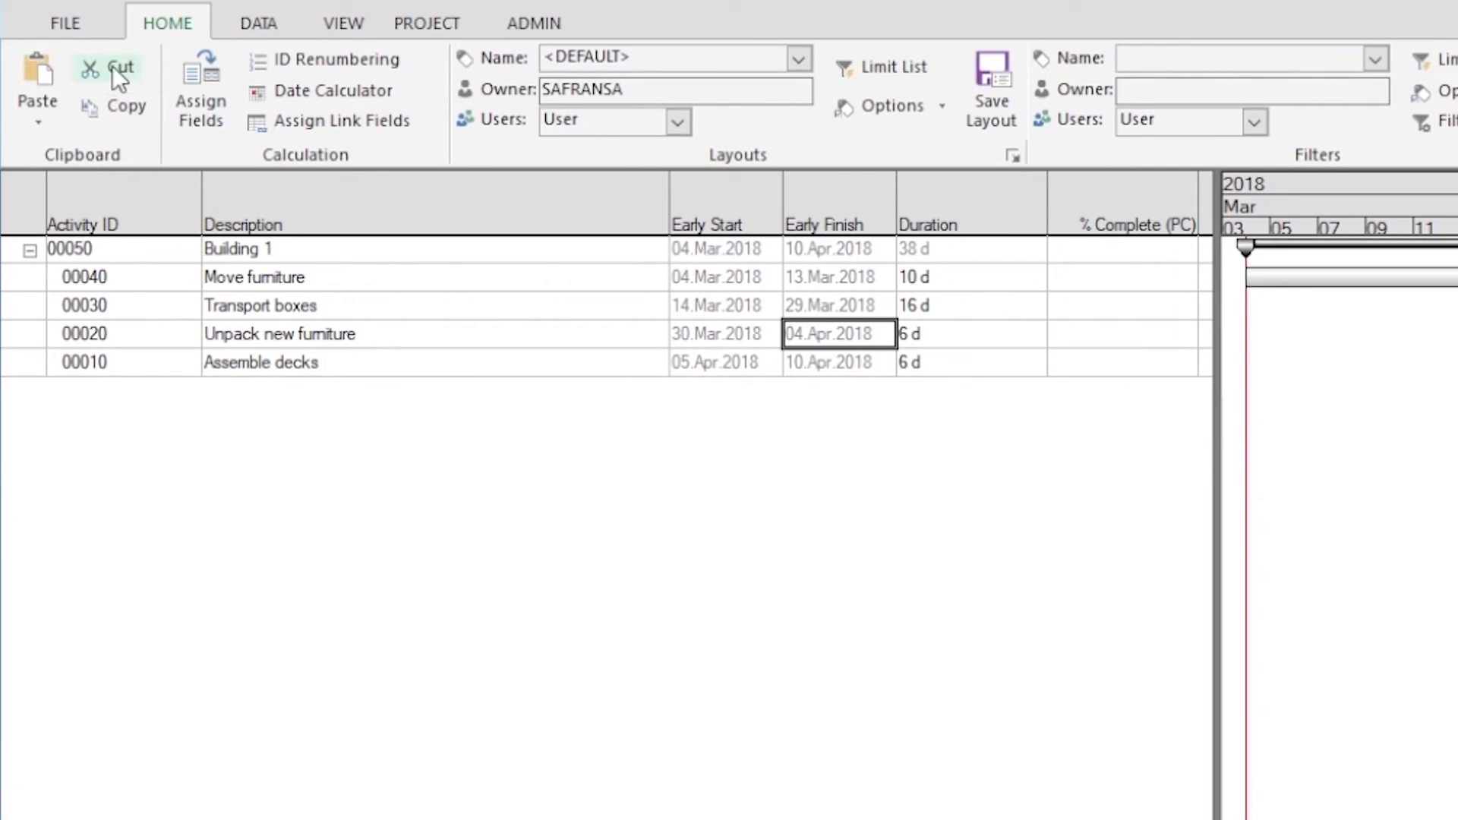
# - Open a print preview of the office relocation schedule and show its file commands
pyautogui.click(65, 23)
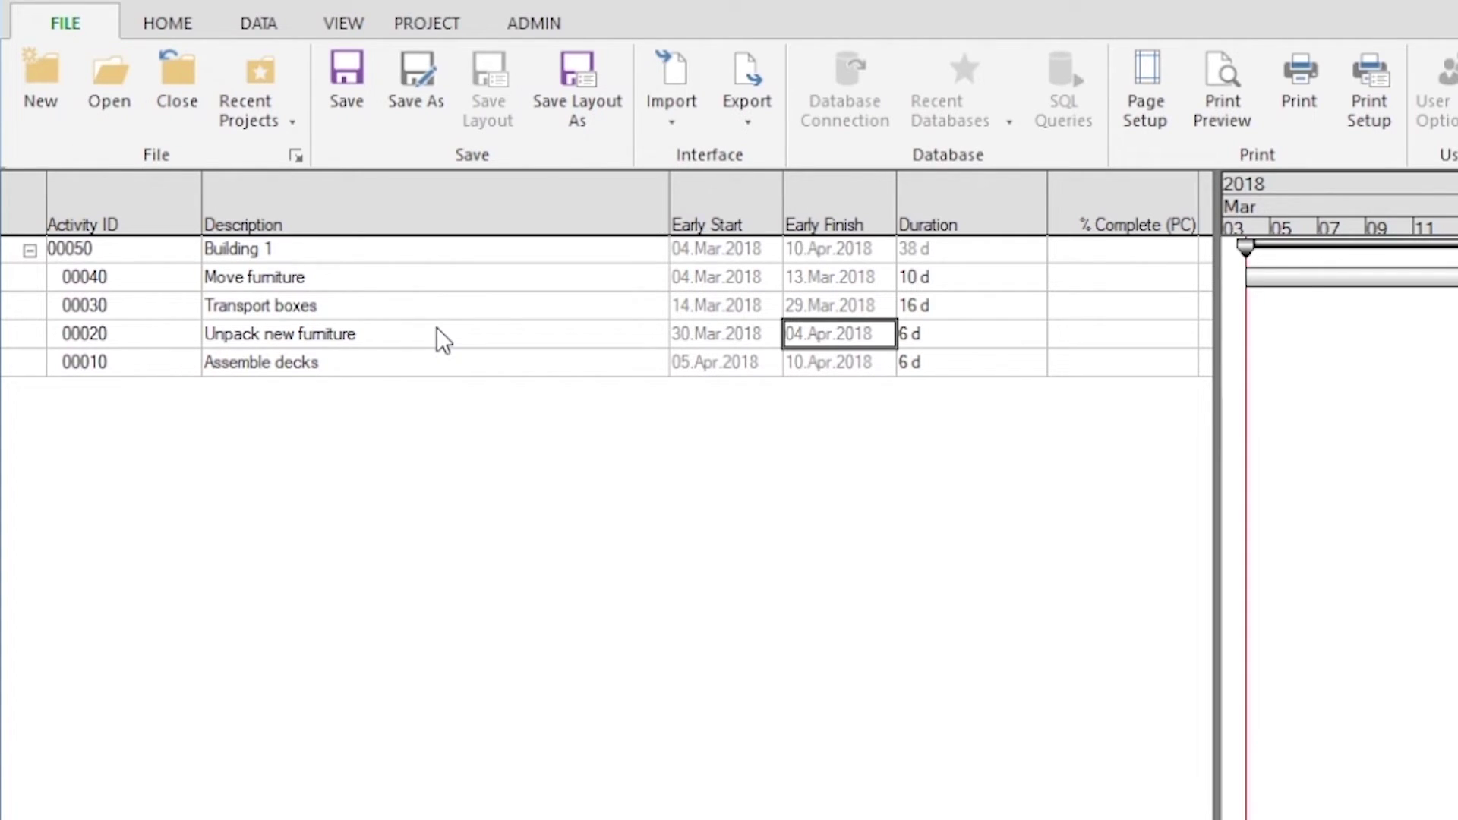
pyautogui.click(1245, 94)
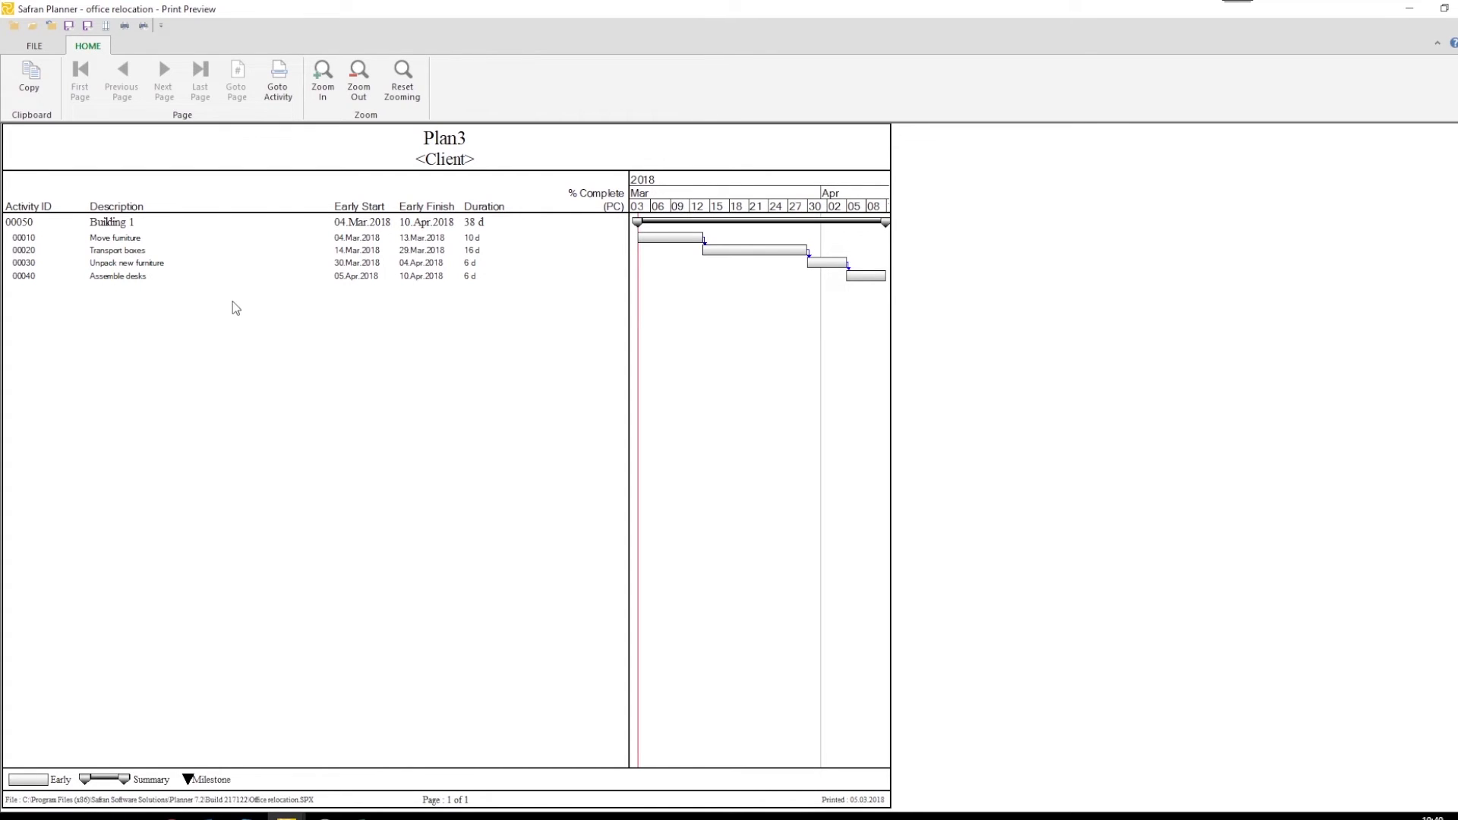
pyautogui.click(34, 47)
# - In Page Setup's header settings, set LOGO1 as the left logo
pyautogui.click(503, 80)
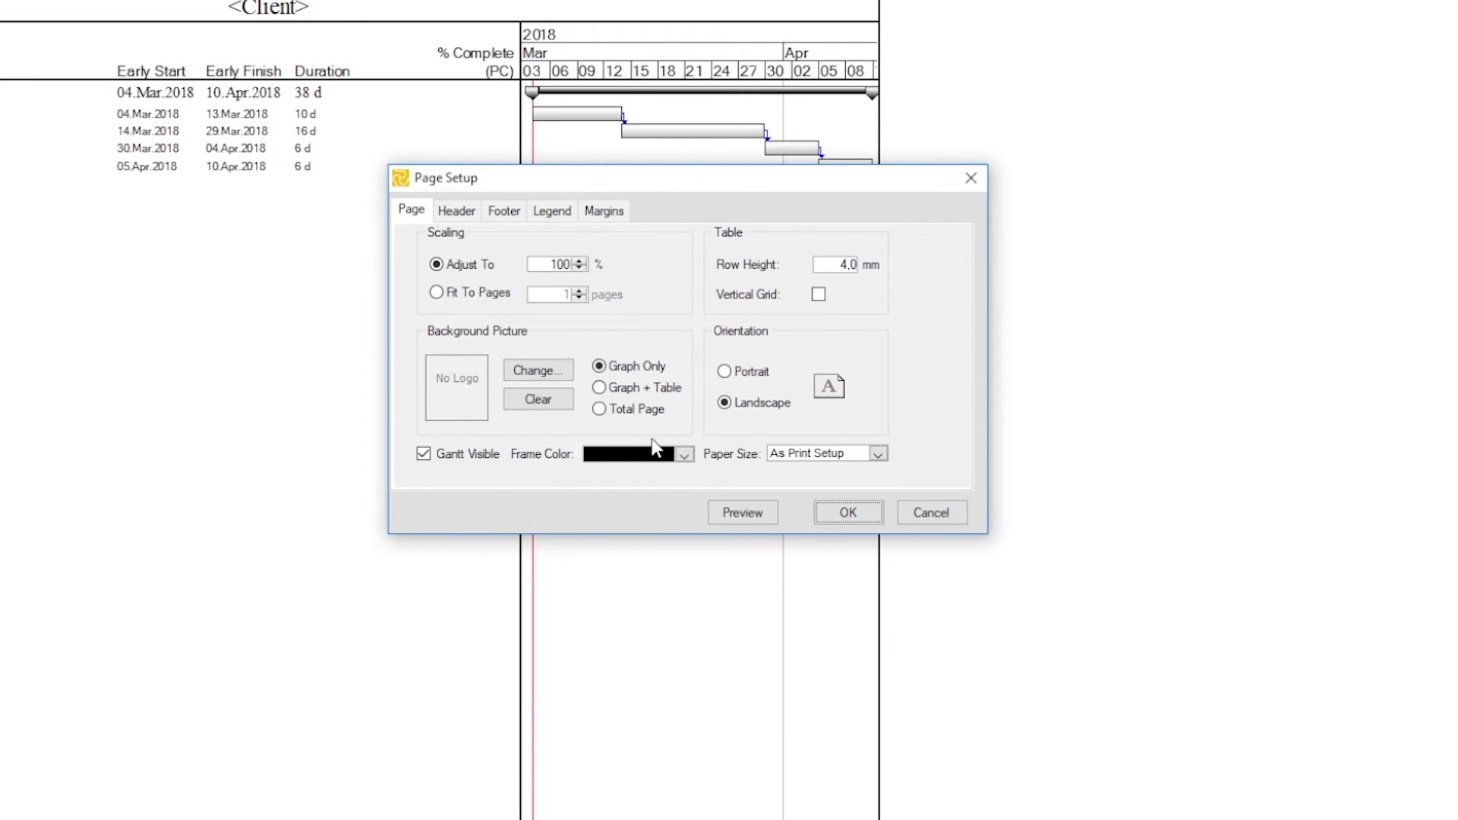
pyautogui.click(465, 215)
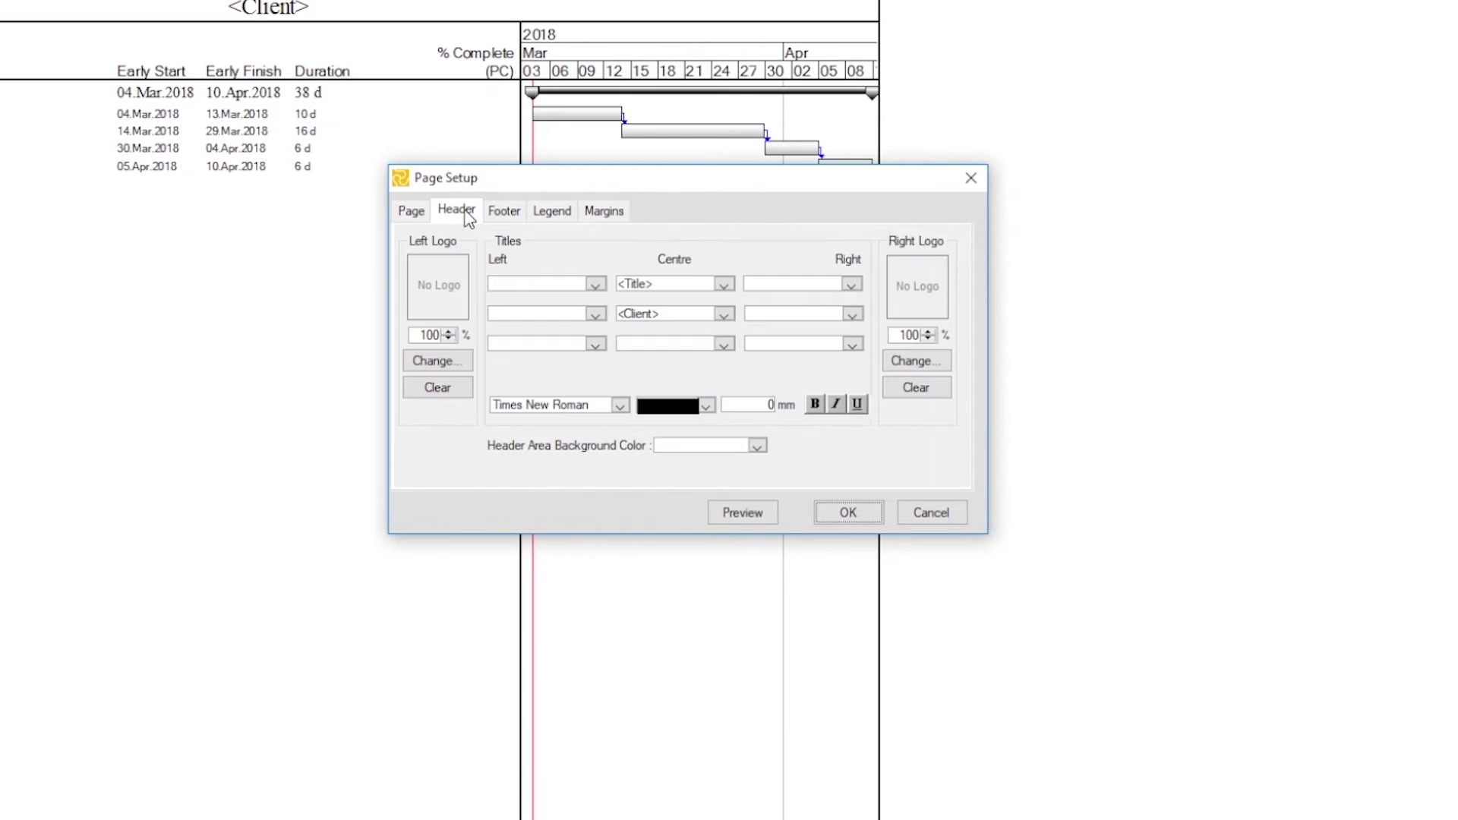
pyautogui.click(439, 360)
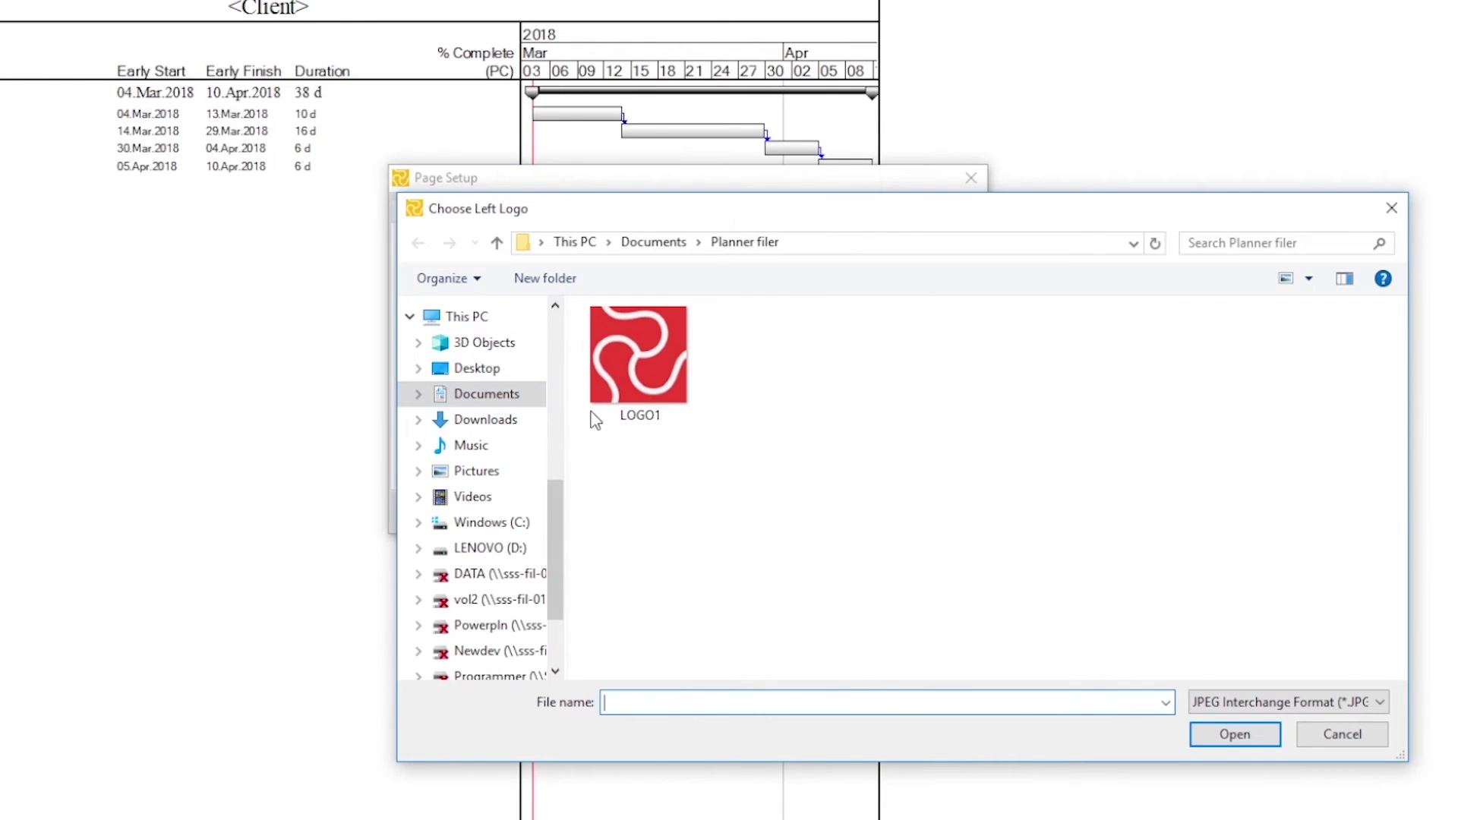
pyautogui.click(638, 380)
pyautogui.click(1235, 734)
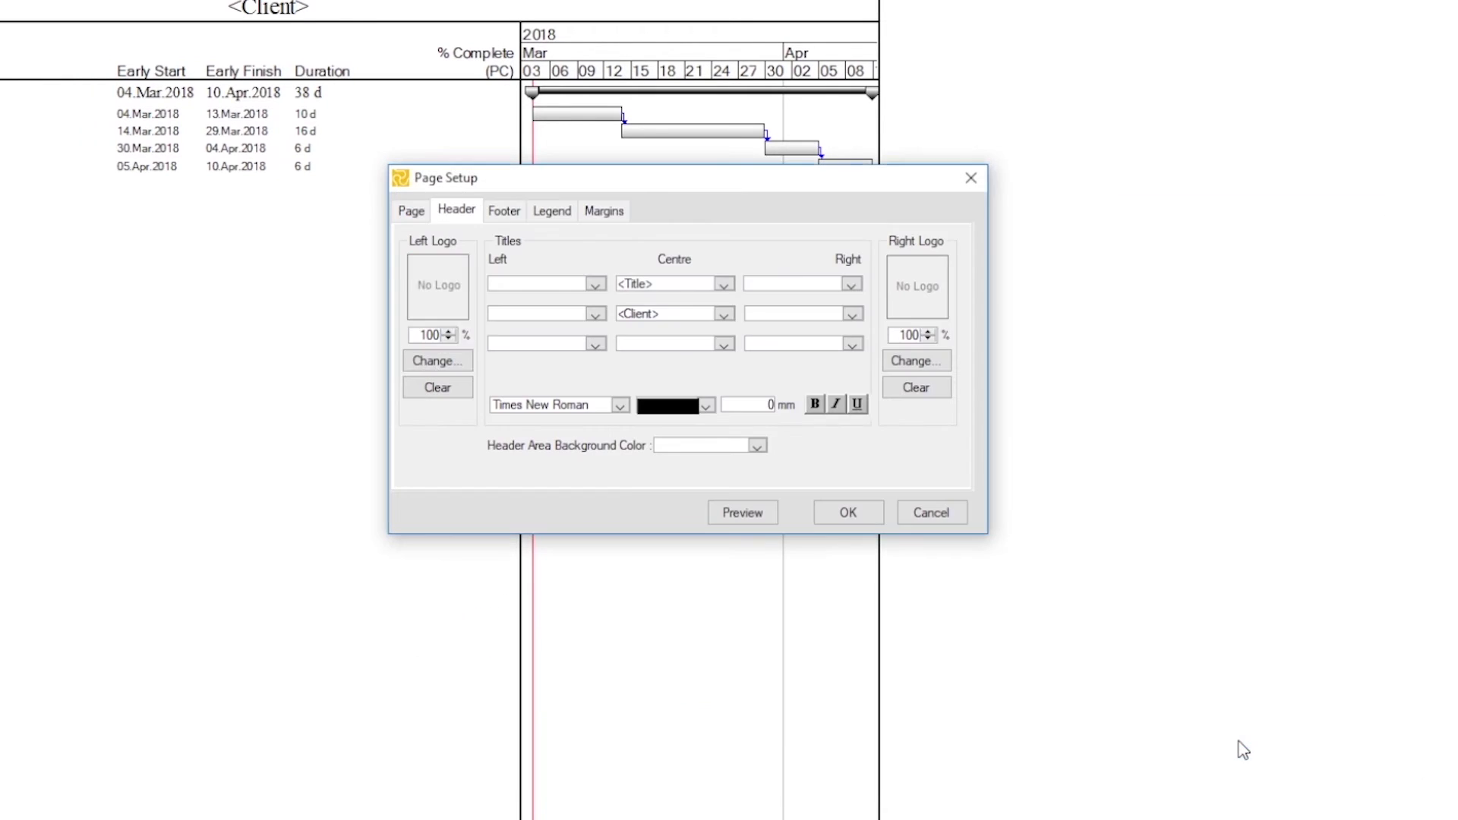
# - Set the PNG image LOGO2 as the right header logo
pyautogui.click(921, 363)
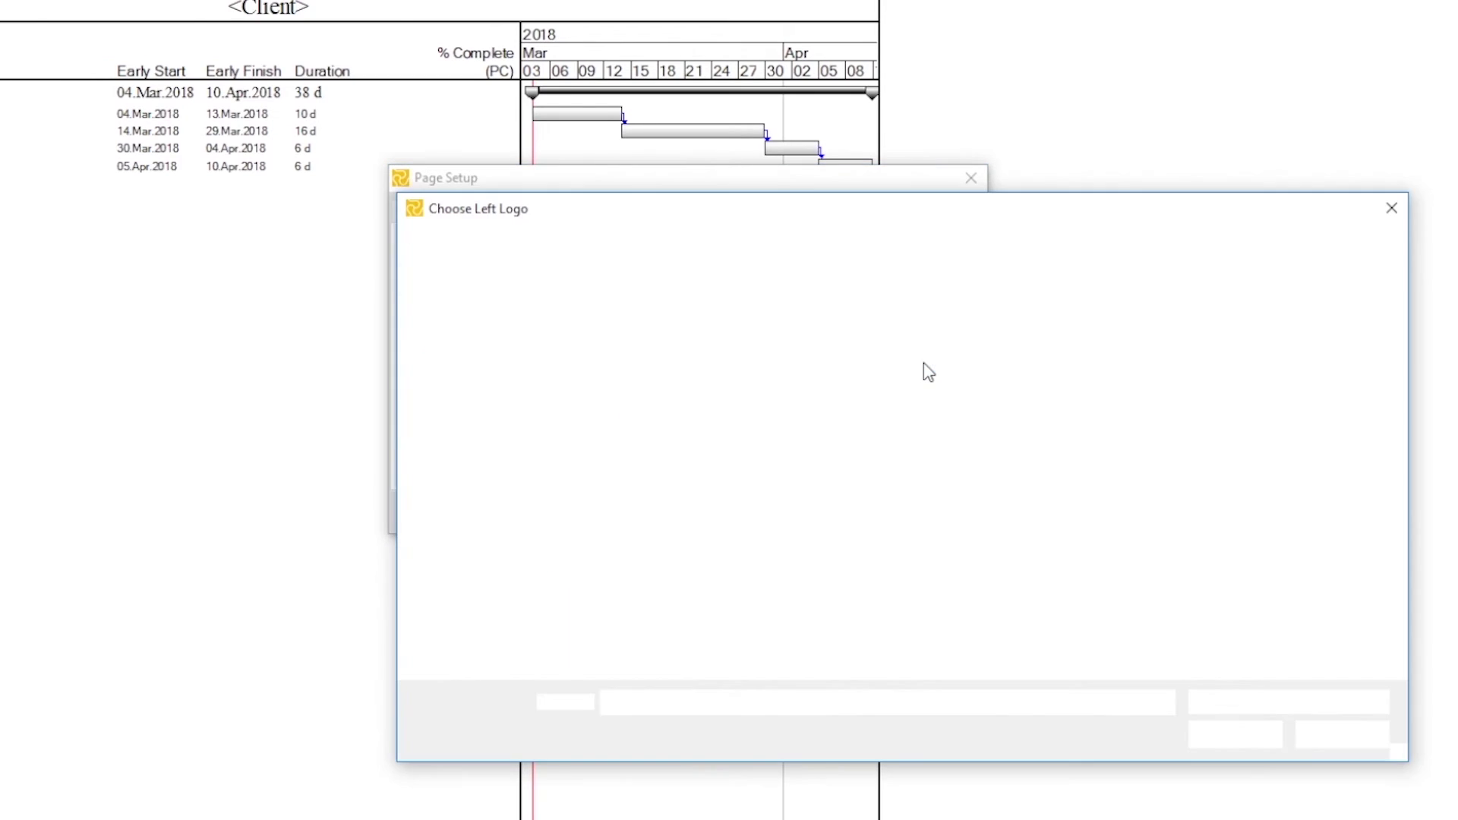
pyautogui.click(1233, 709)
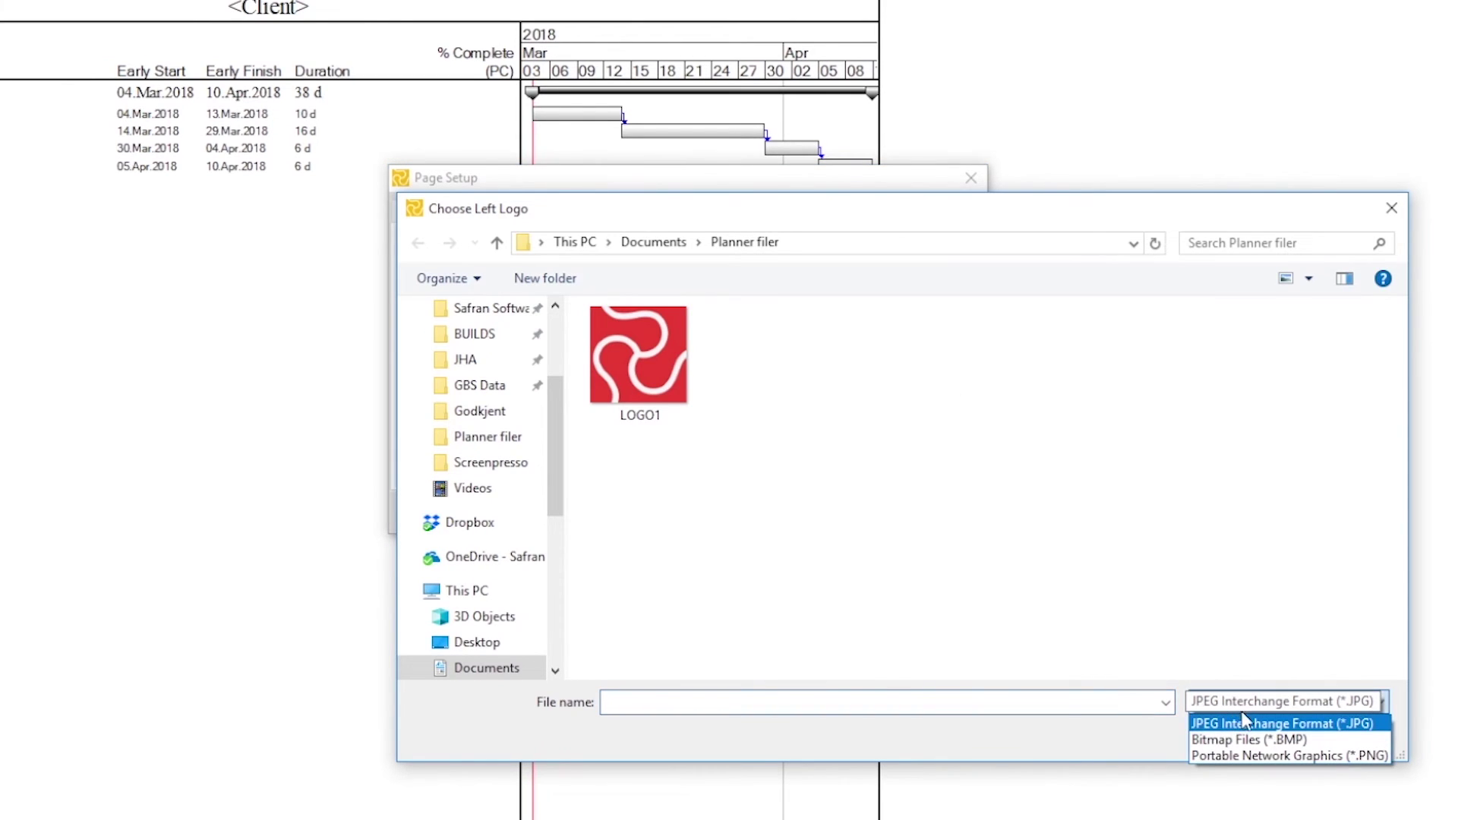
pyautogui.click(1257, 755)
pyautogui.click(662, 358)
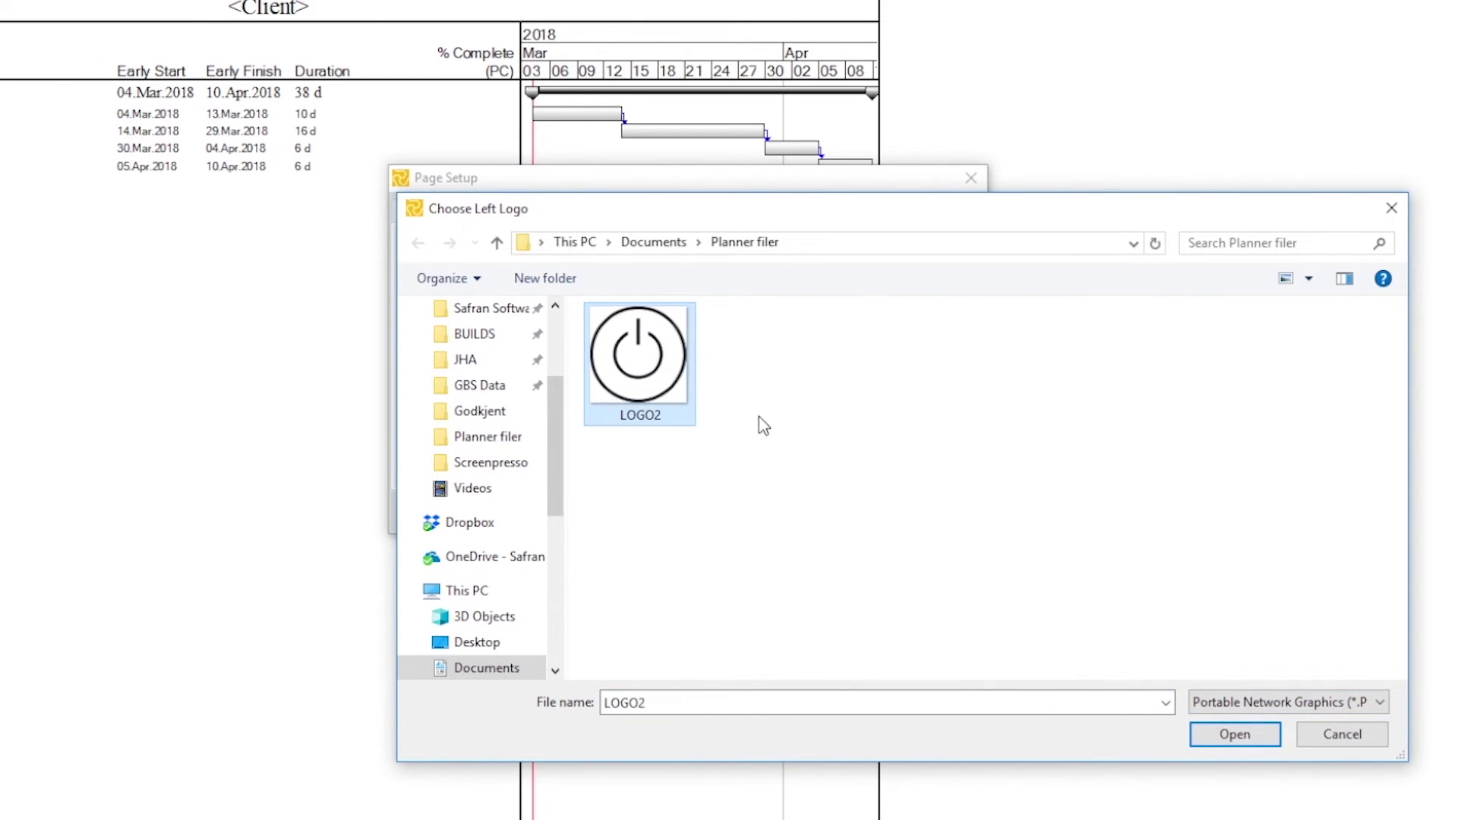
pyautogui.click(1245, 743)
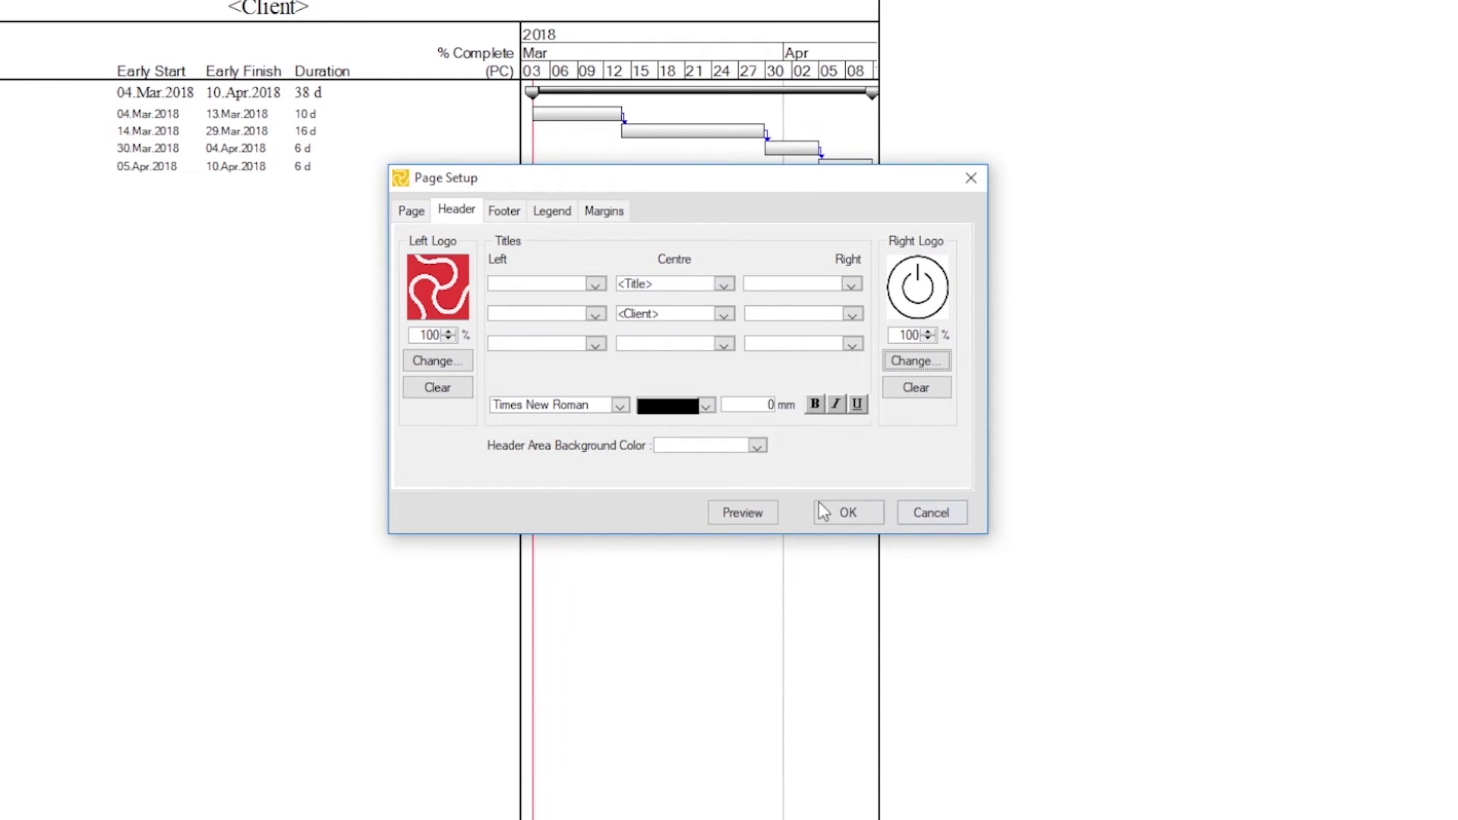
# - Enter 'Building 1' as the centre header title and apply it to the preview
pyautogui.click(744, 507)
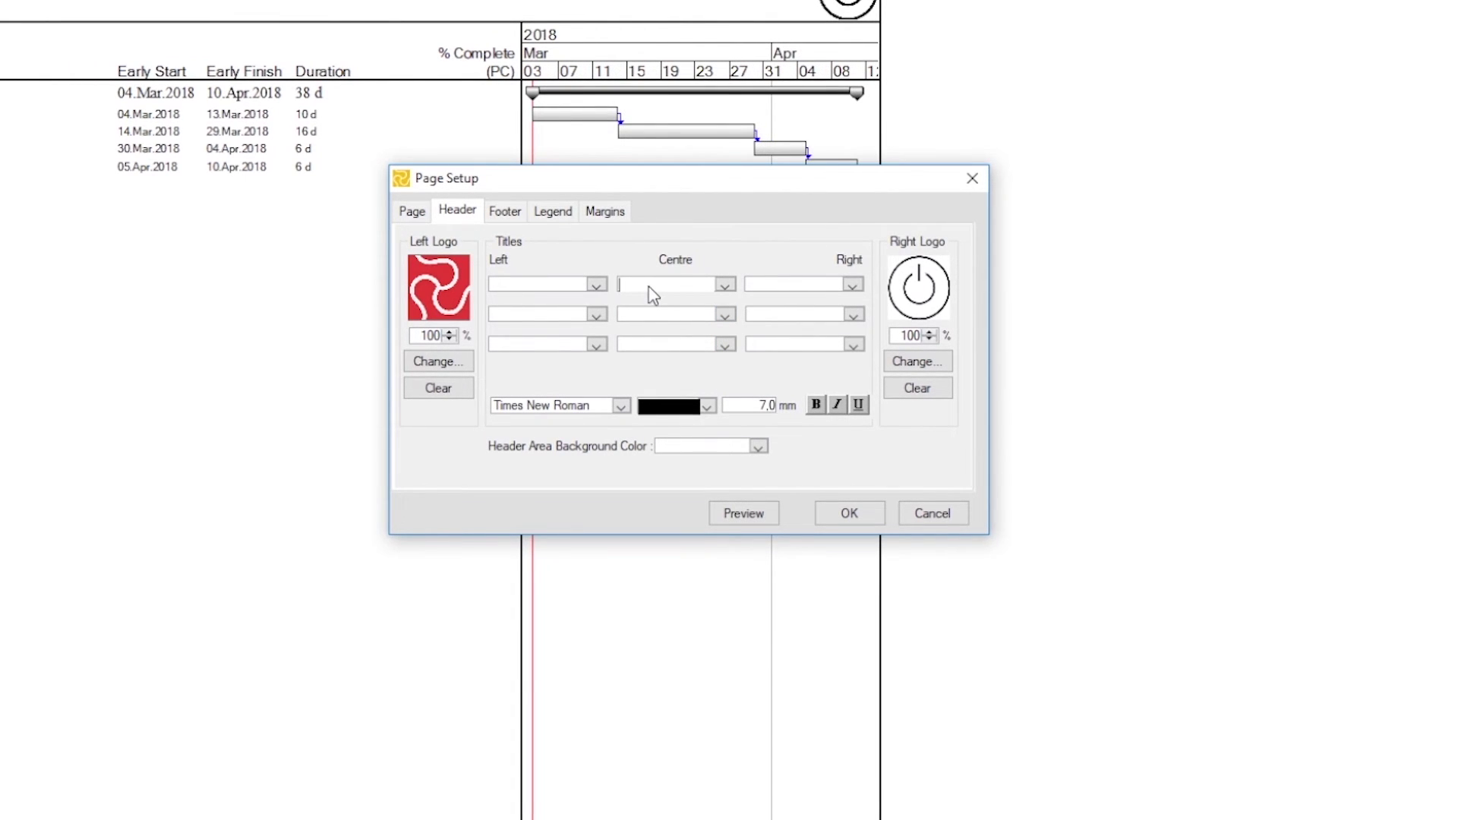
pyautogui.write('Building 1')
pyautogui.click(764, 513)
pyautogui.click(763, 519)
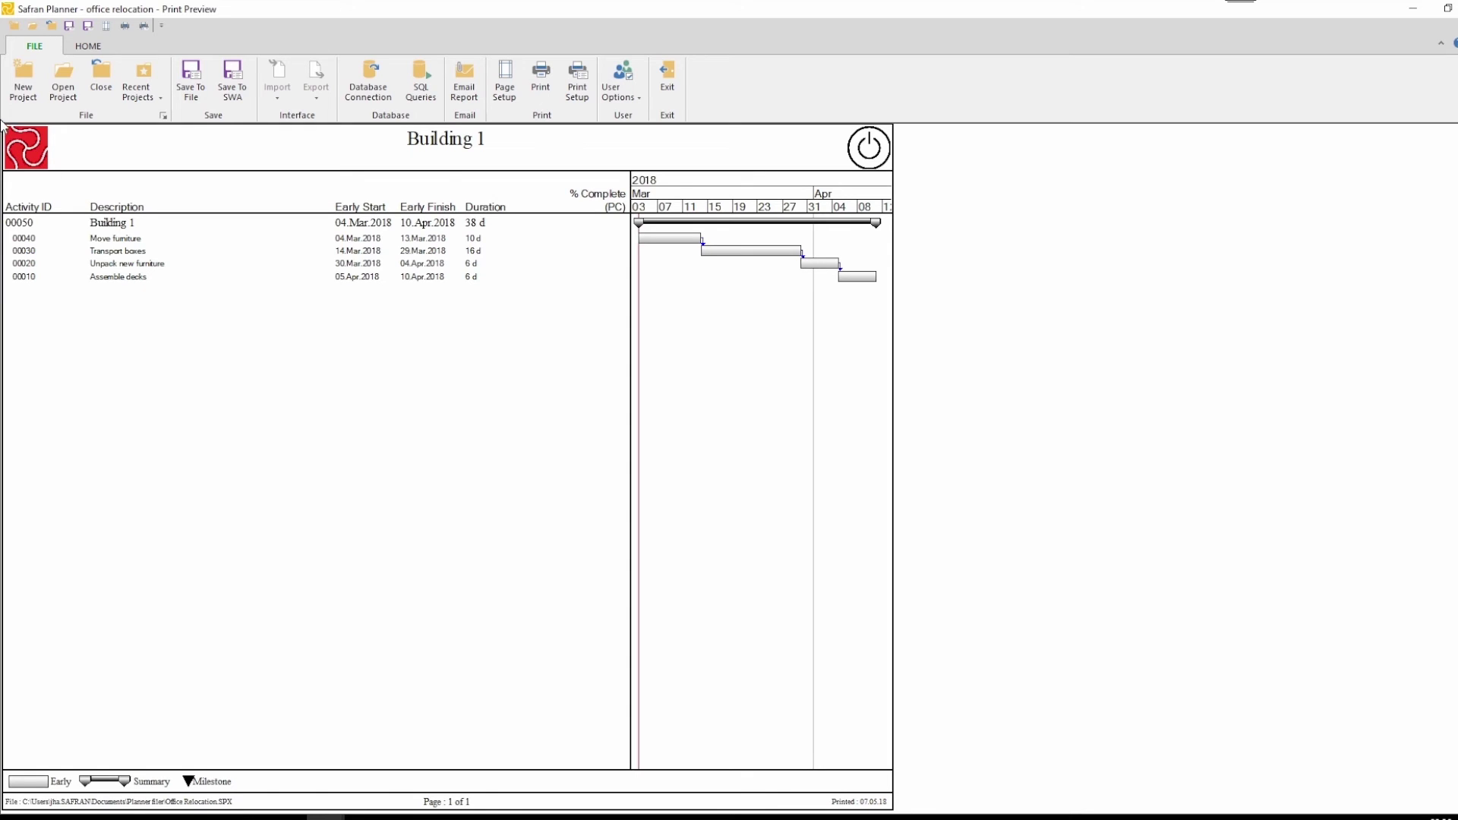
# - Return the print preview ribbon to the HOME tab
pyautogui.click(91, 47)
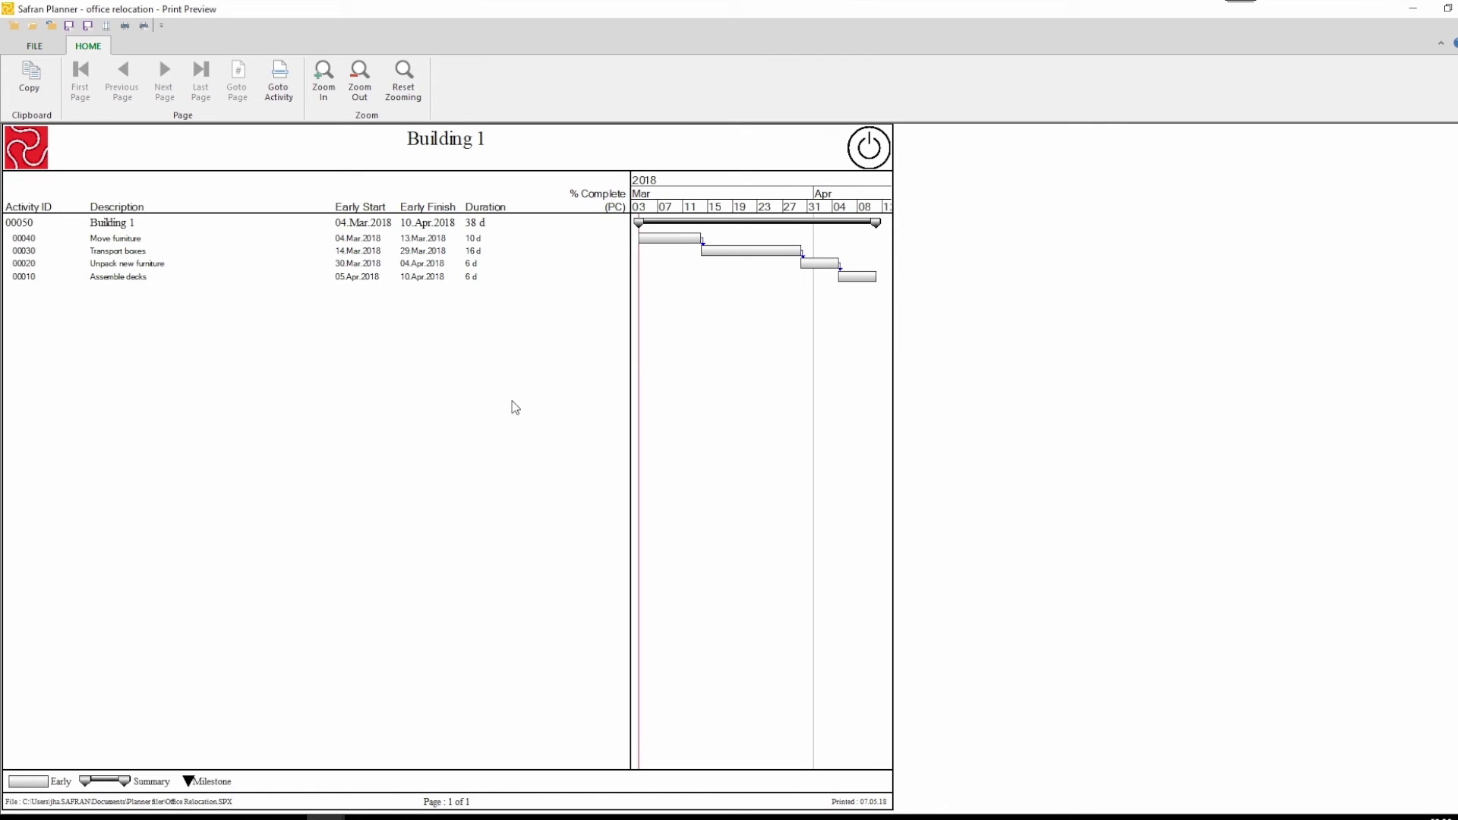
# - Paste the copied preview page onto PowerPoint slide 1, then go back to Safran Planner
pyautogui.hotkey('alt', 'Tab')
pyautogui.hotkey('alt', 'Tab')
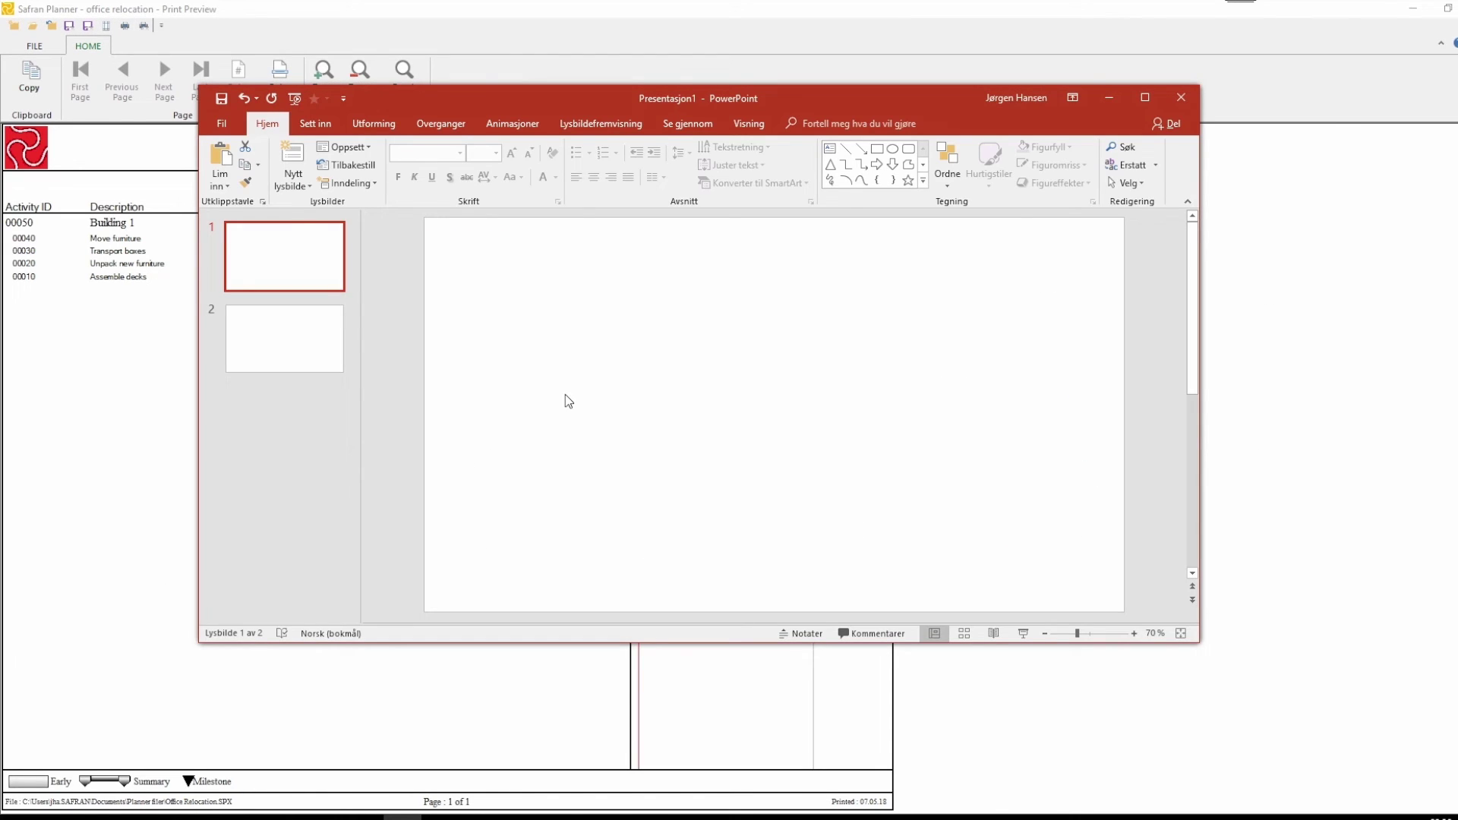
pyautogui.hotkey('ctrl', 'v')
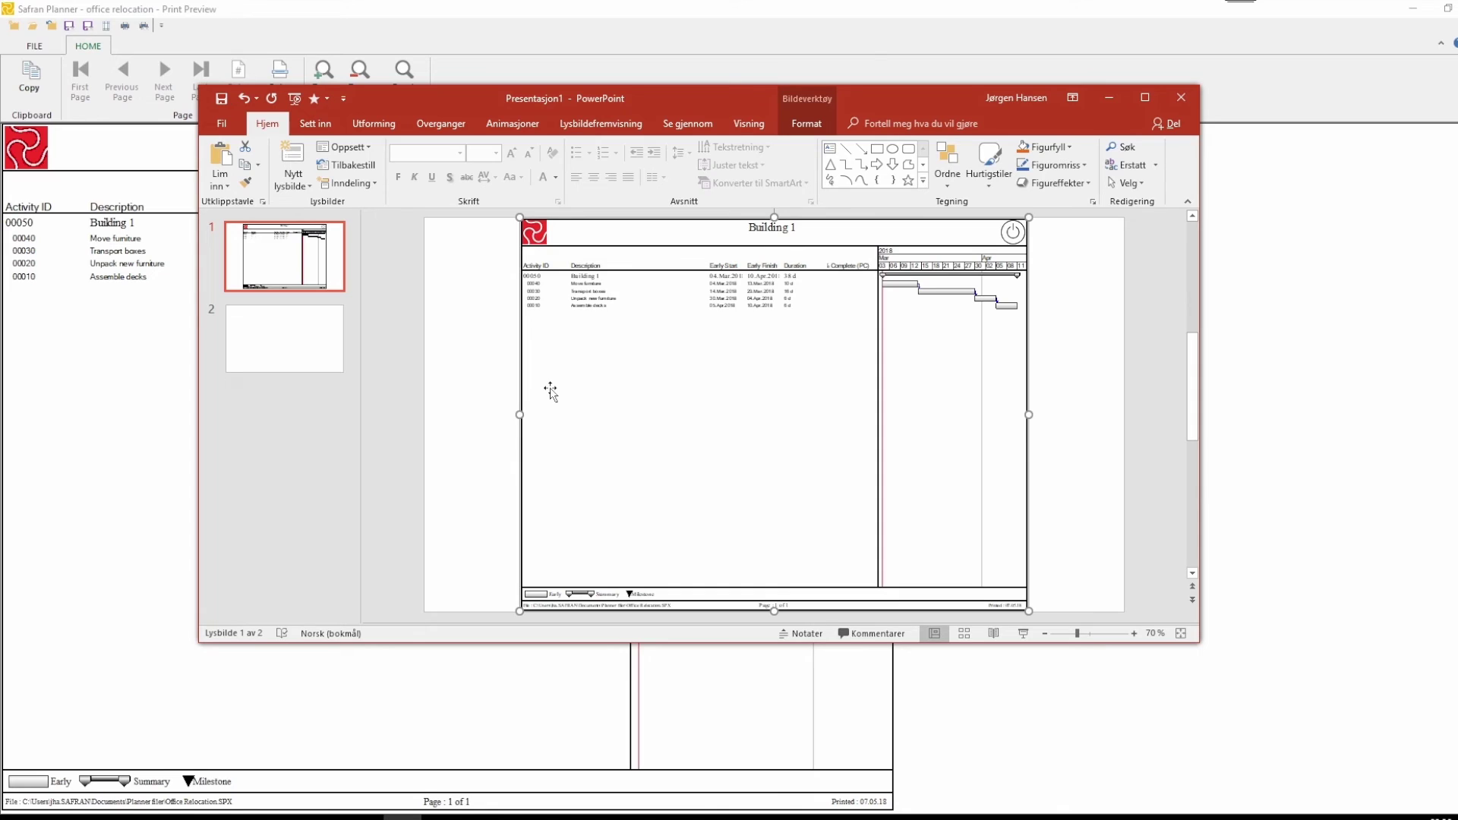
pyautogui.click(135, 375)
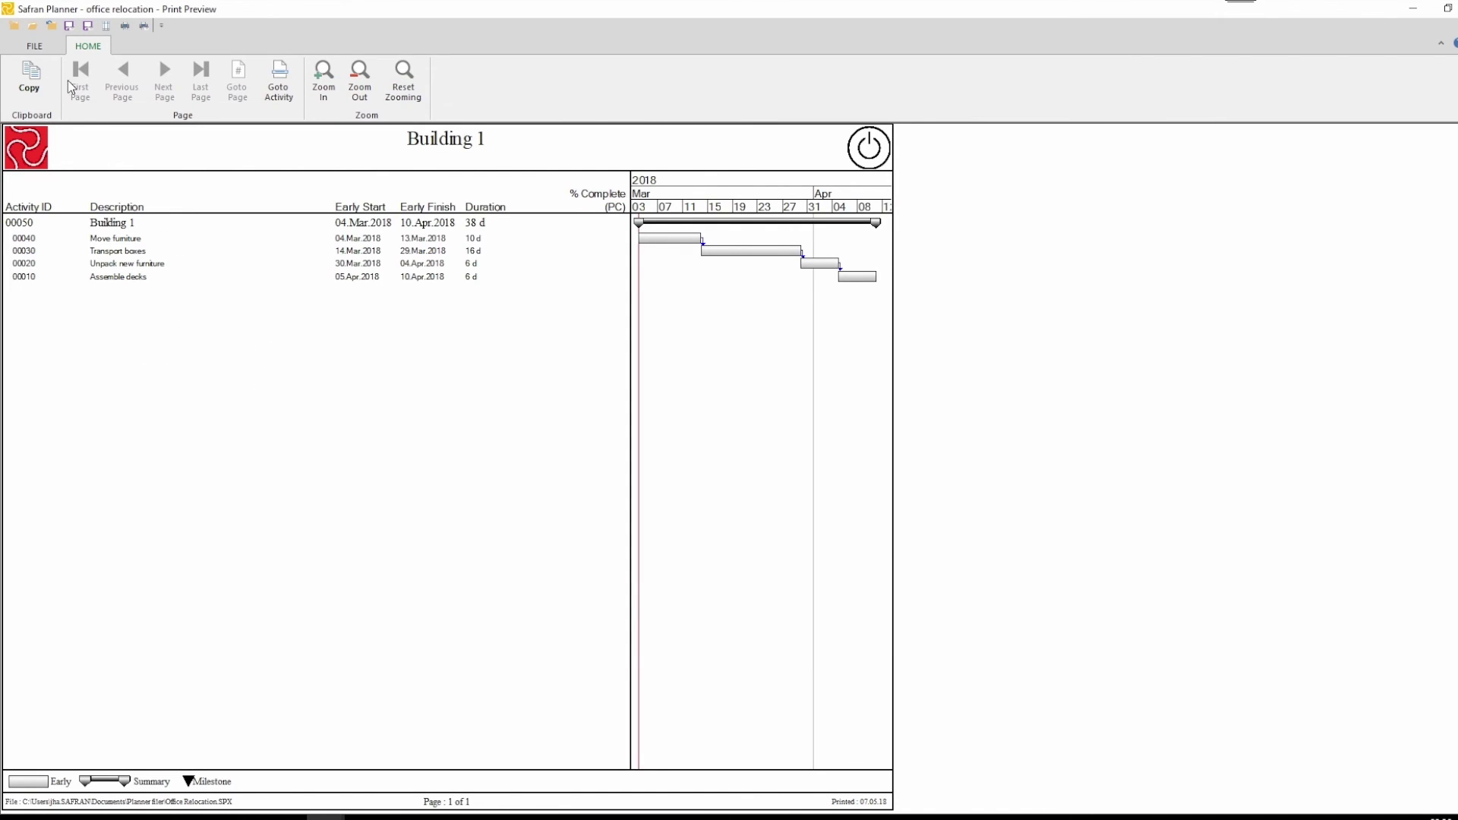
# - Send the previewed Building 1 schedule by e-mail using Email Report
pyautogui.click(34, 45)
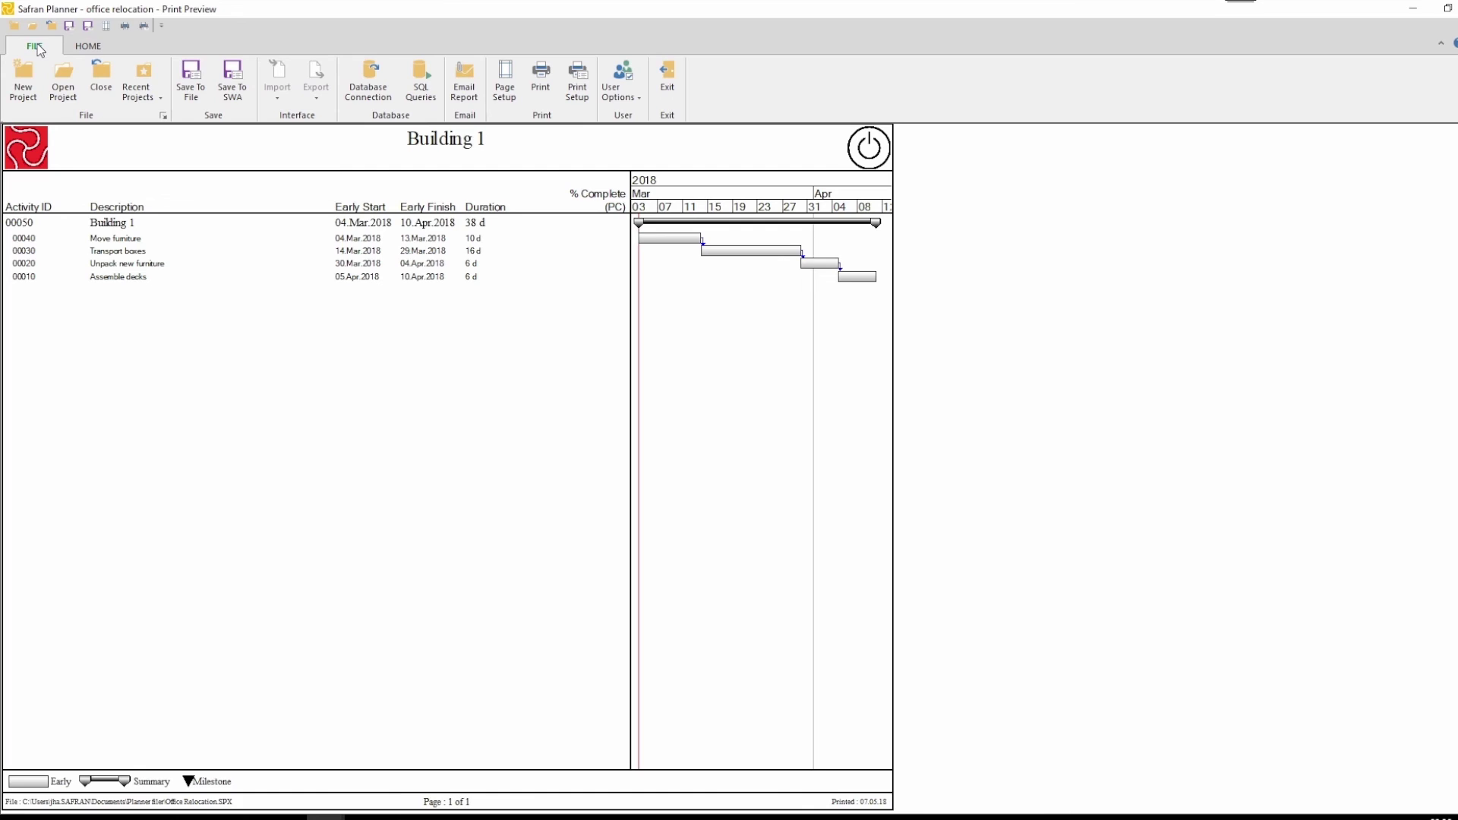
pyautogui.click(465, 93)
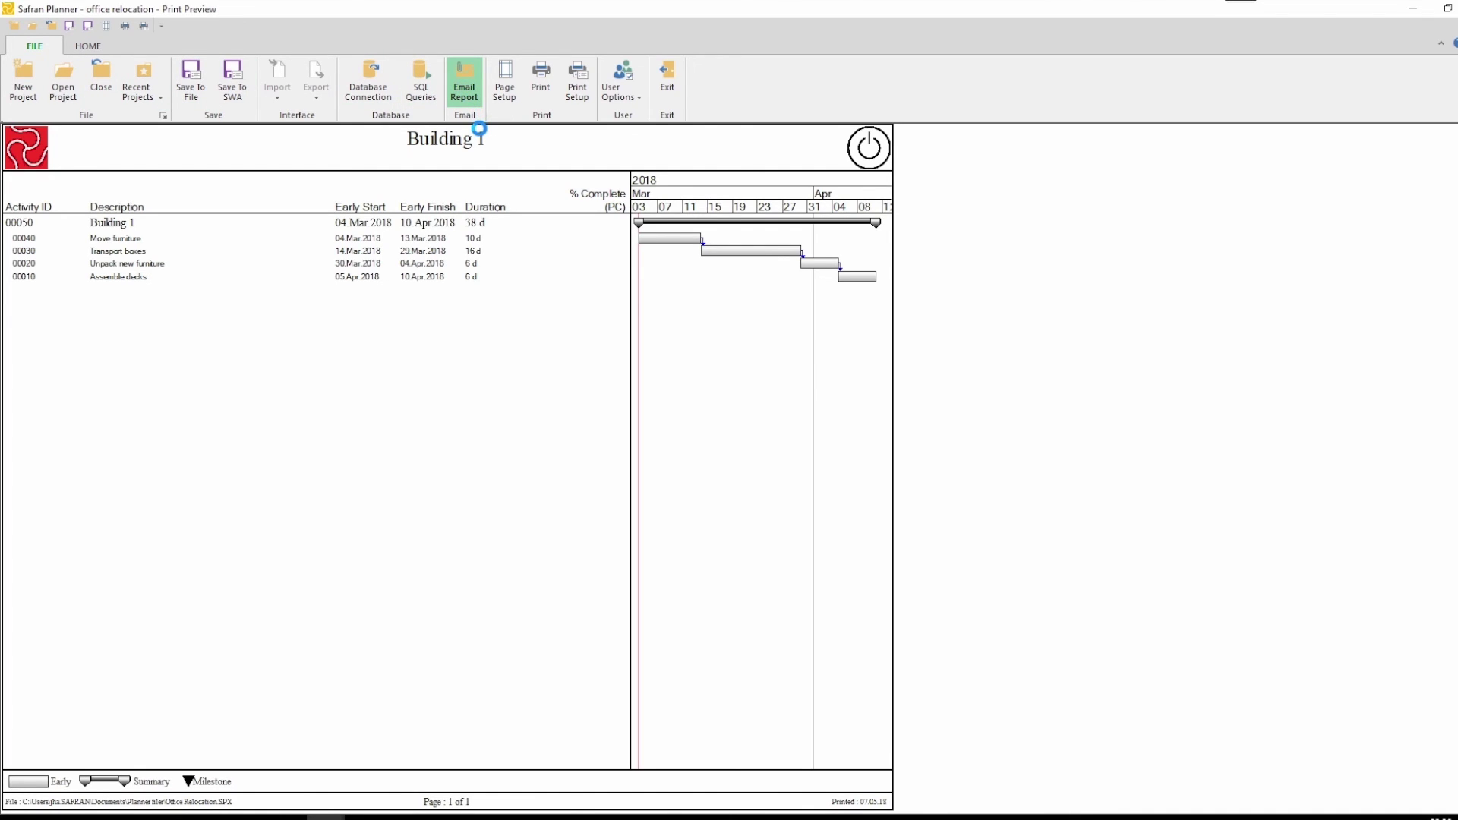